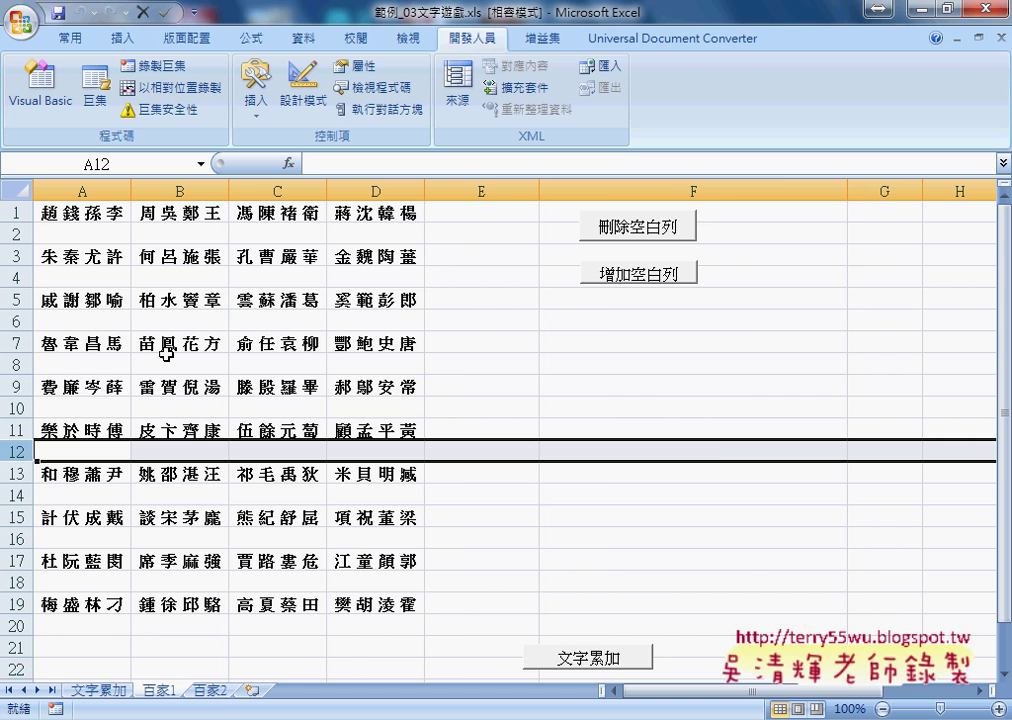
Clear the joined surnames from cell A1 on the 百家2 sheet.
left_click(215, 690)
scroll(583, 380, "up", 1)
left_click(395, 245)
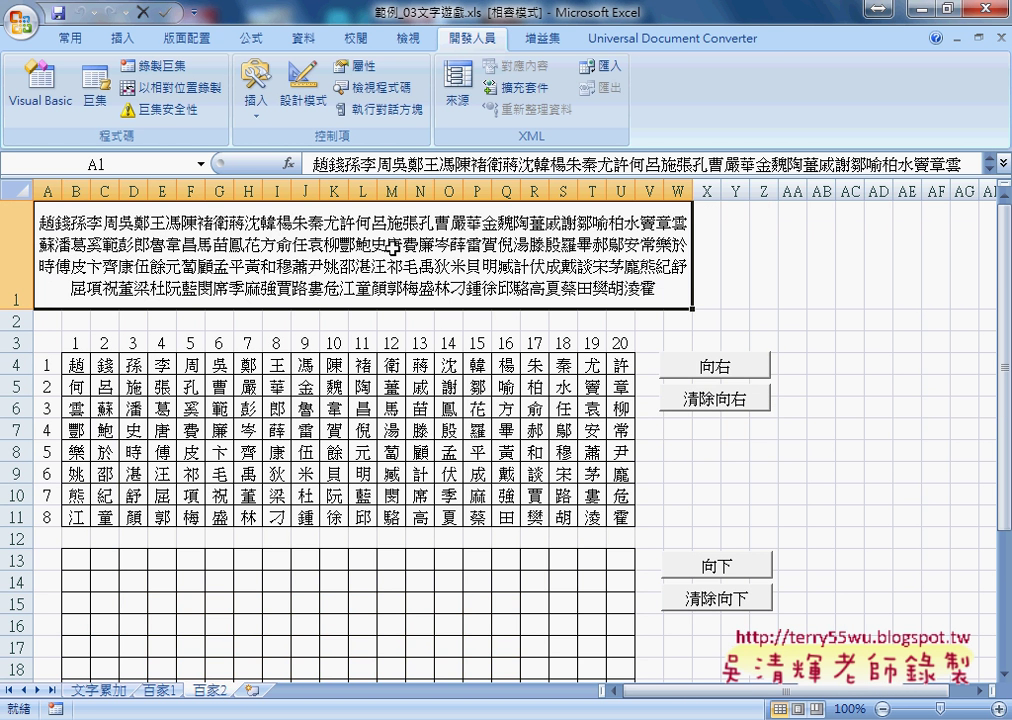
key("Delete")
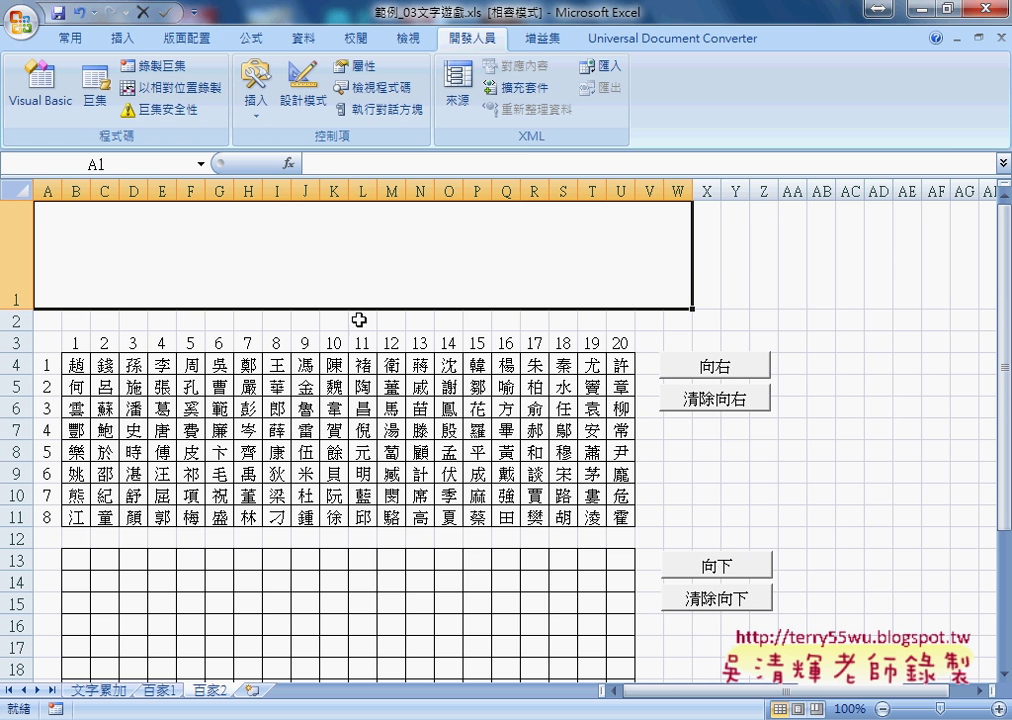
On 百家1, open Assign Macro (指定巨集) for the 文字累加 button.
left_click(160, 690)
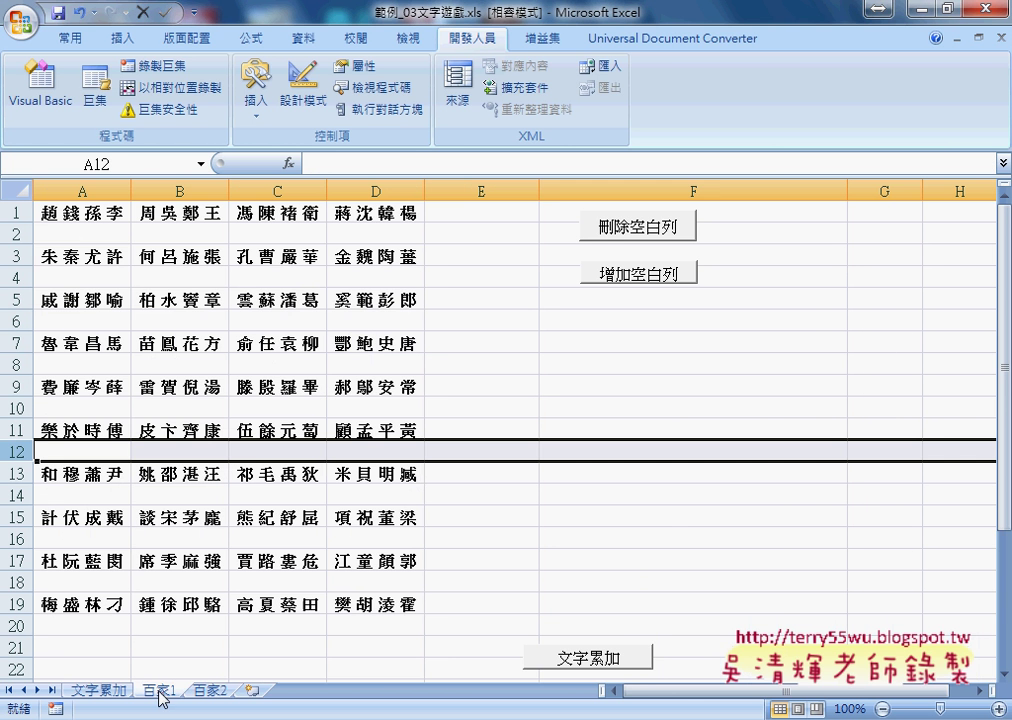
right_click(601, 665)
left_click(625, 614)
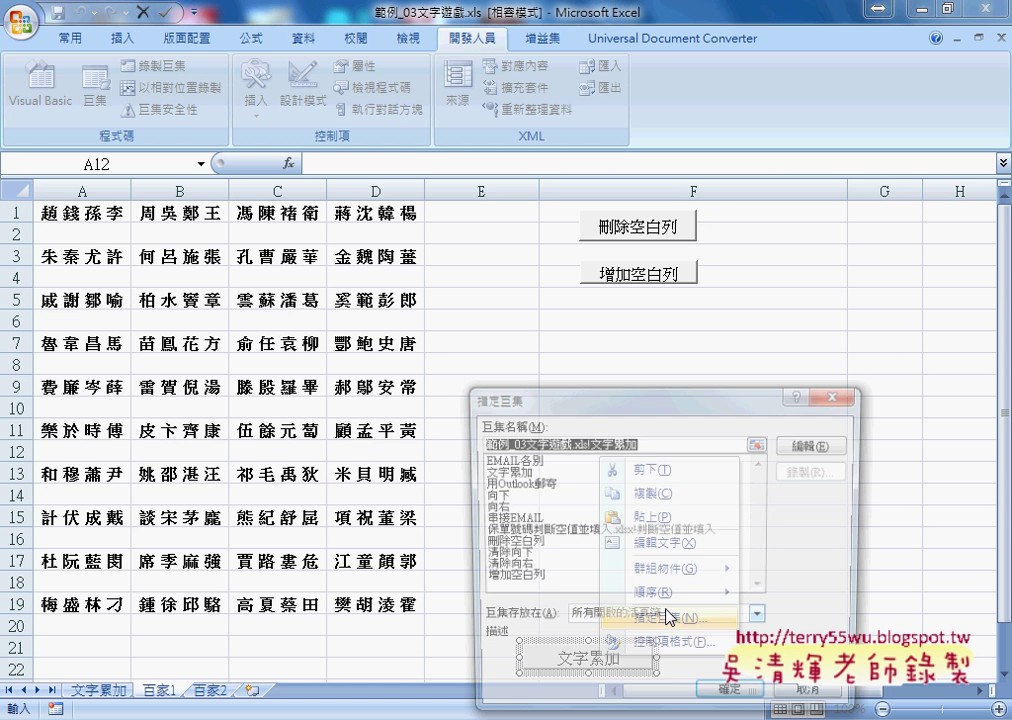
Edit the 文字累加 code, highlight the loop's fixed row limit 19, then return to the sheet.
left_click(818, 443)
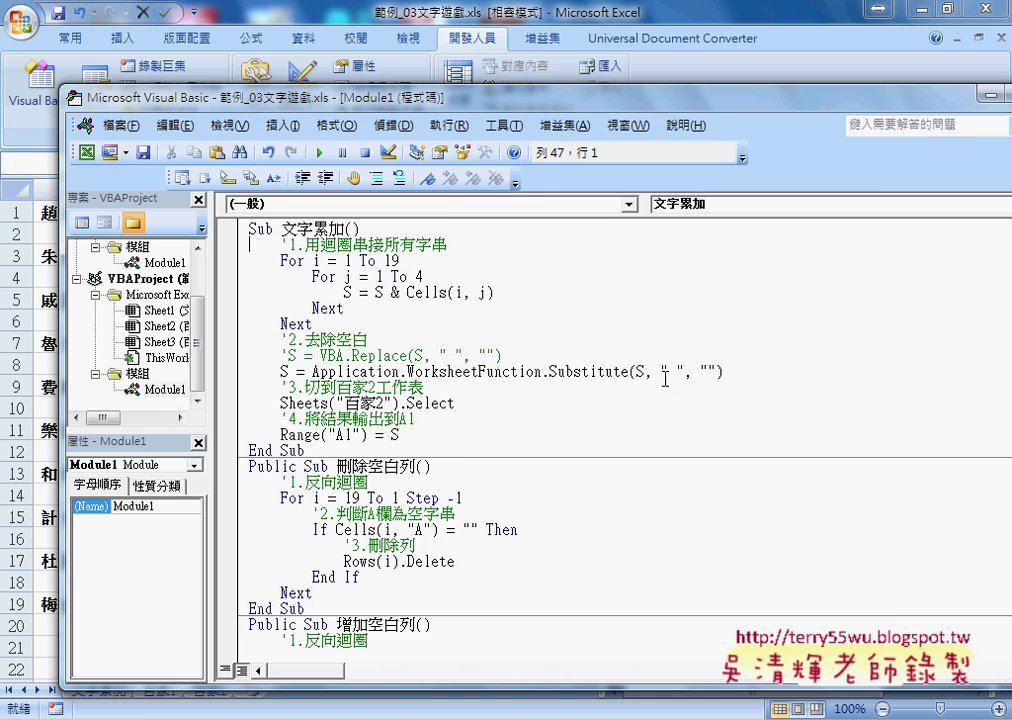
mouse_move(414, 105)
left_mouse_down()
mouse_move(767, 84)
mouse_move(734, 74)
left_mouse_up()
left_click(634, 224)
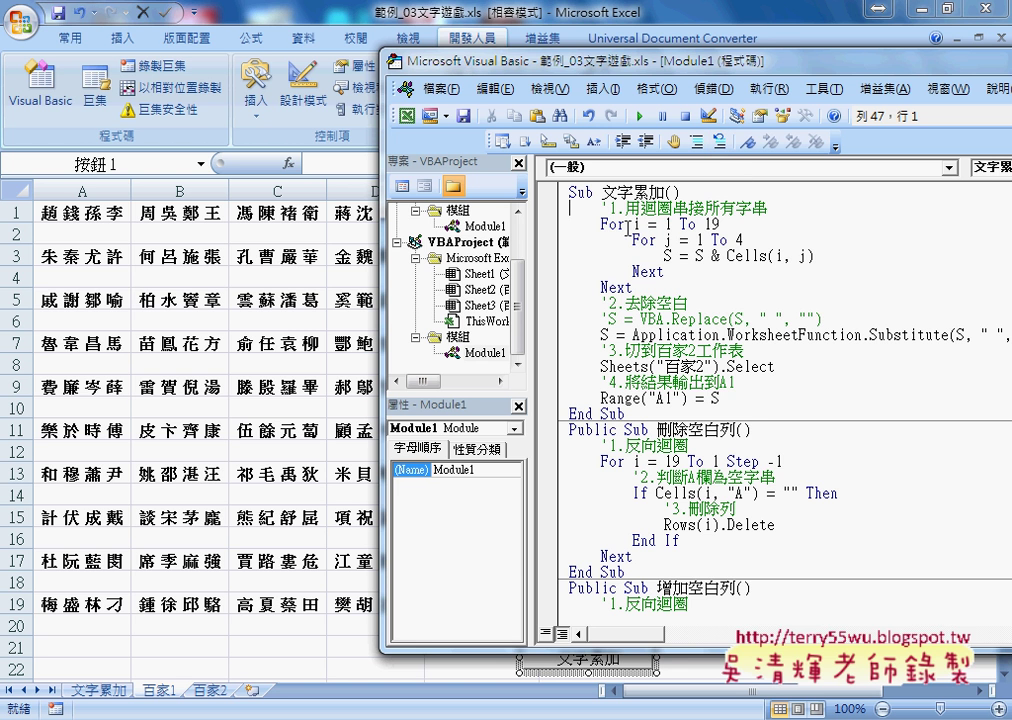
double_click(711, 224)
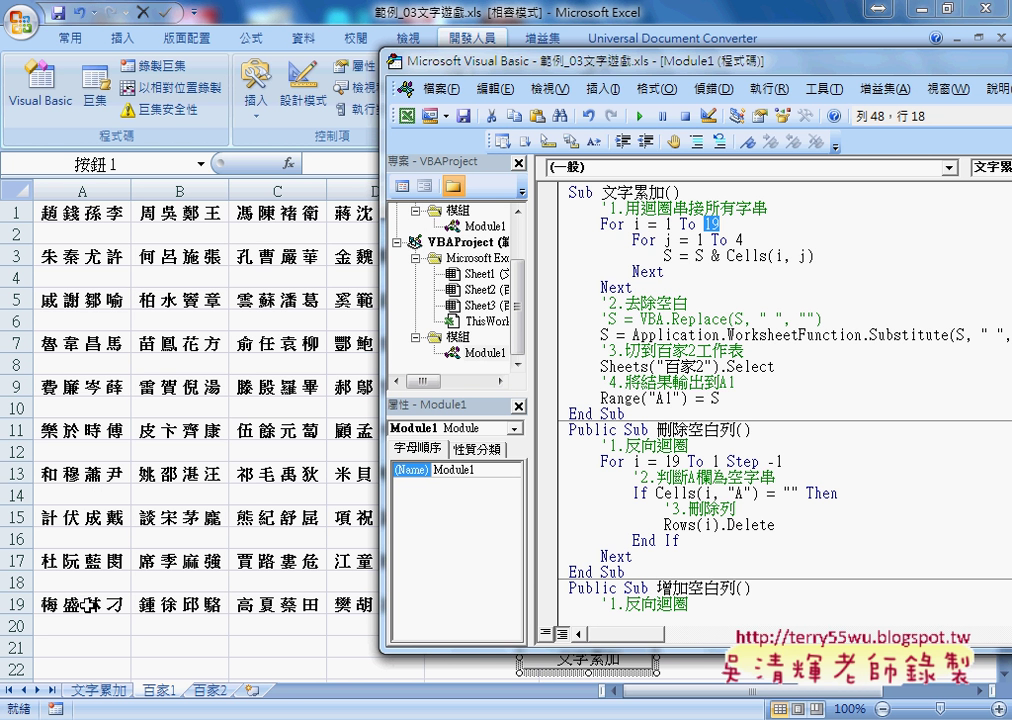
left_click(68, 212)
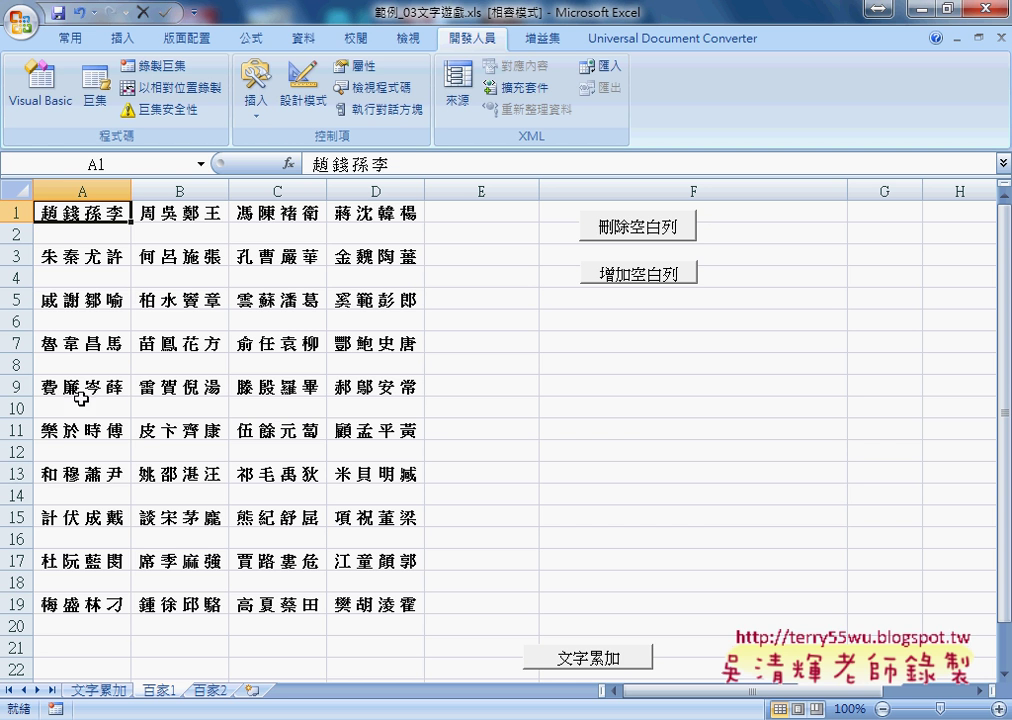
left_click(85, 607)
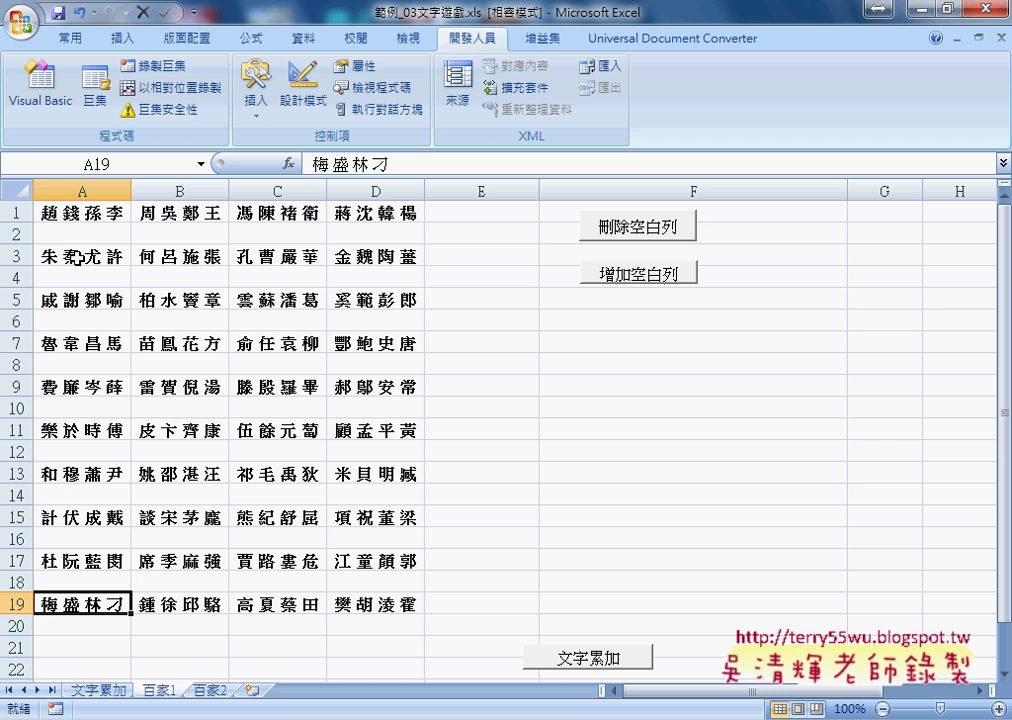
key("ctrl+Home")
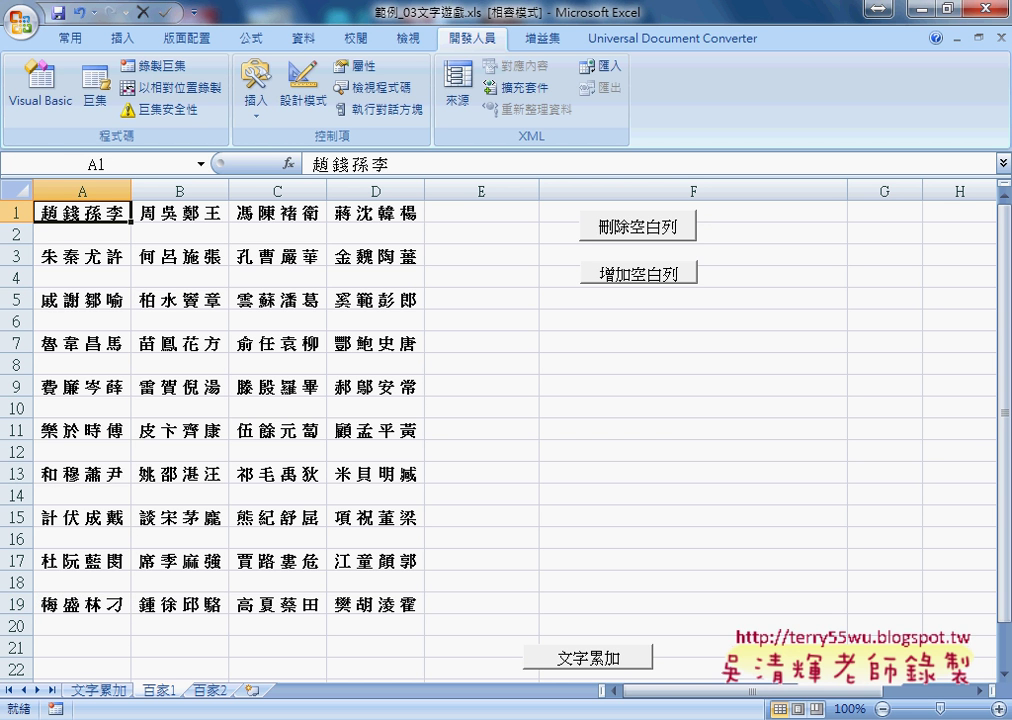
left_click(88, 608)
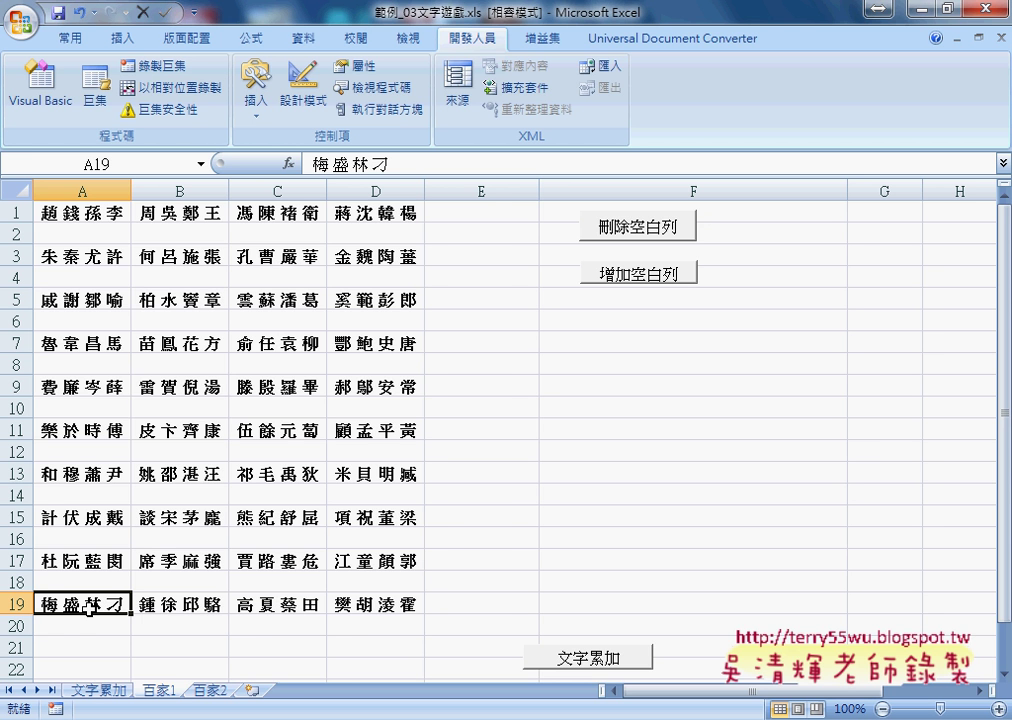
key("ctrl+Down")
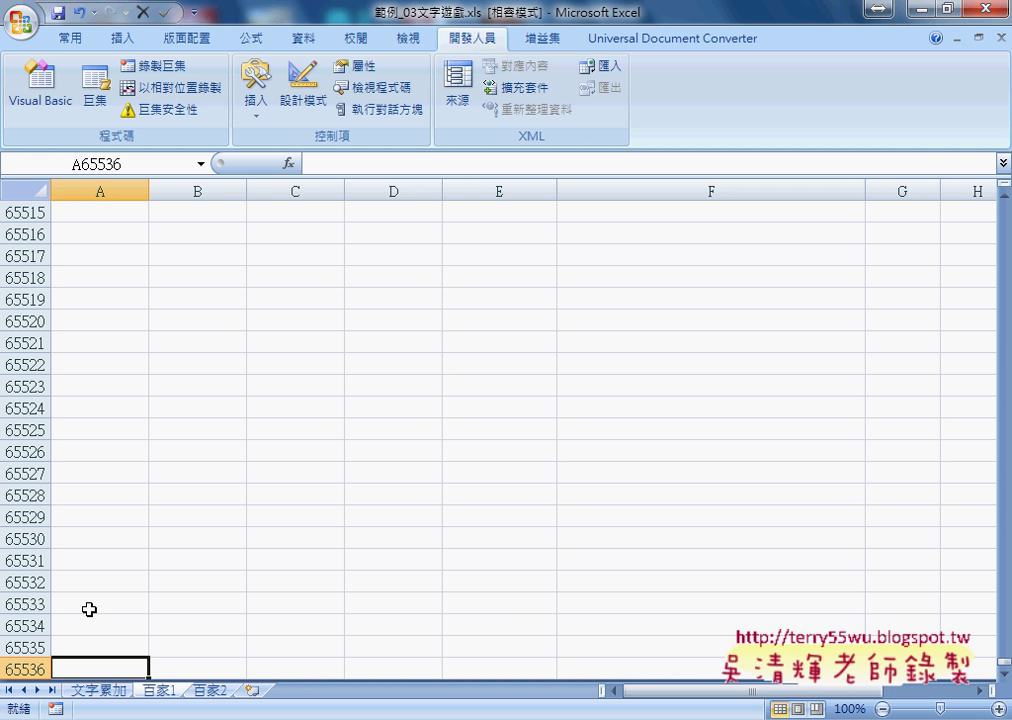
key("ctrl+Up")
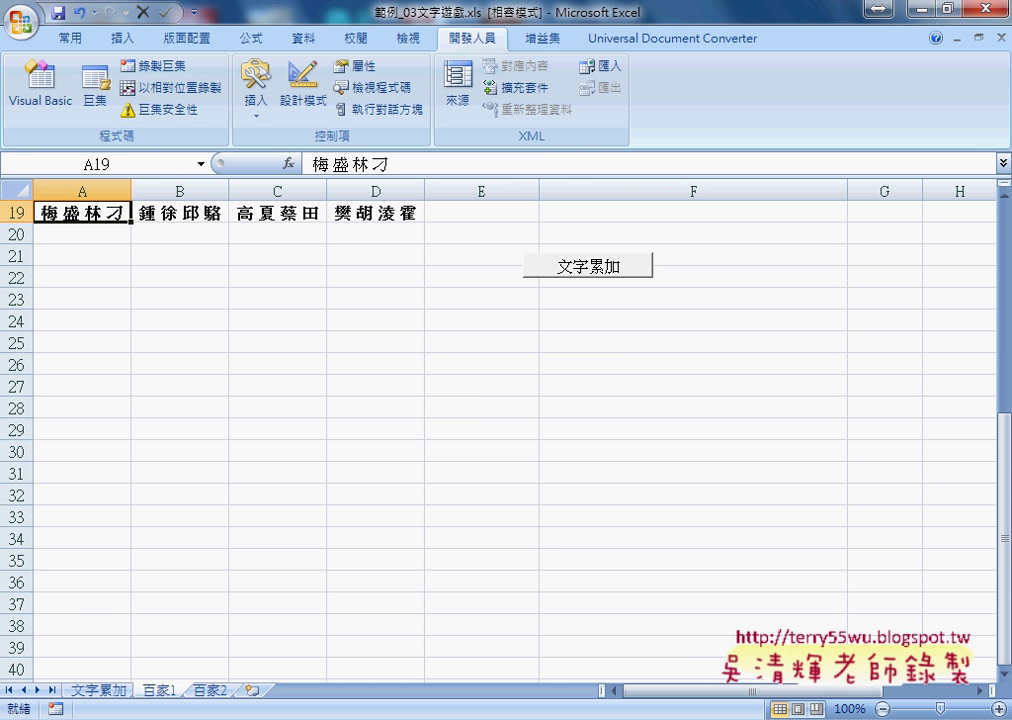
Change the 文字累加 loop end from 19 to Range("A65536").End(xlUp).Row.
left_click(712, 610)
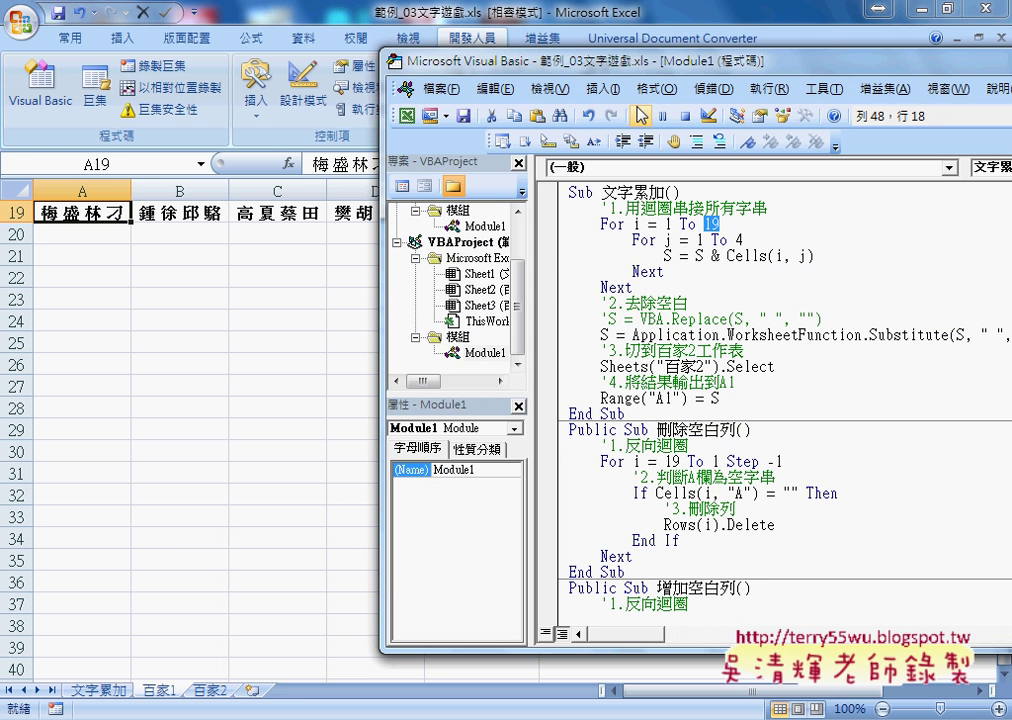
left_click_drag(490, 55, 240, 57)
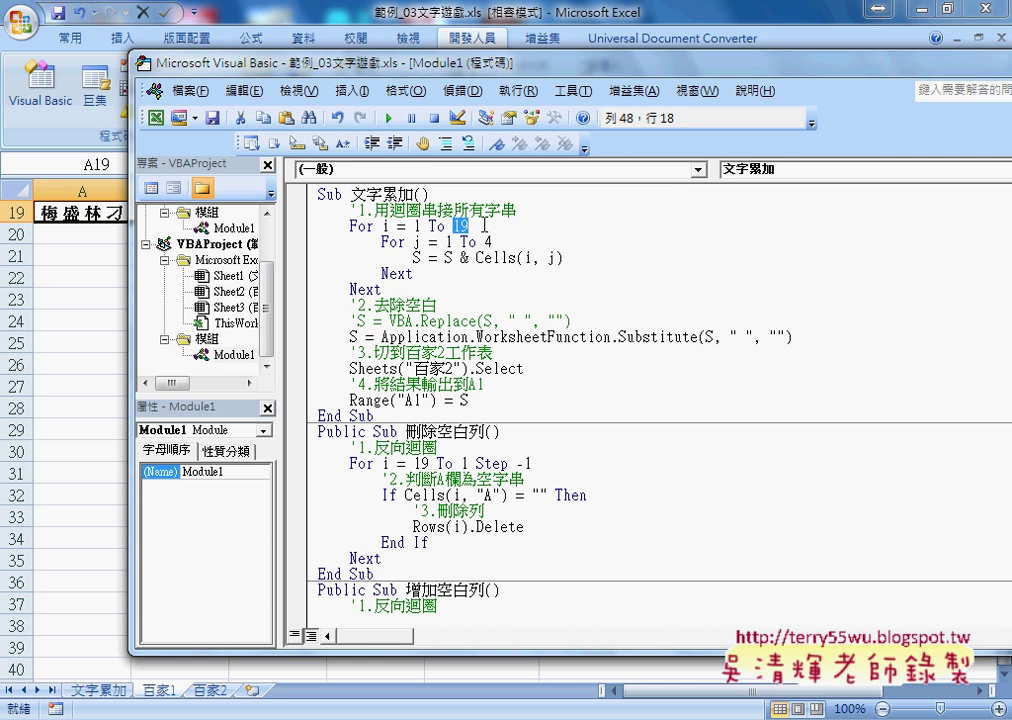
type("r")
type("ang")
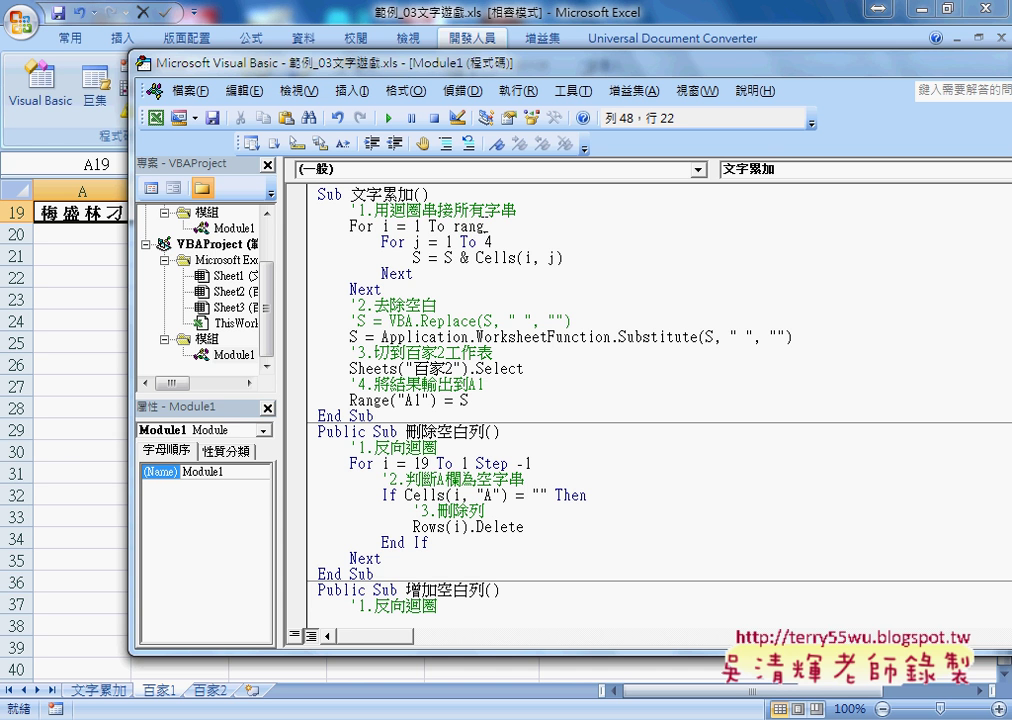
type("e(")
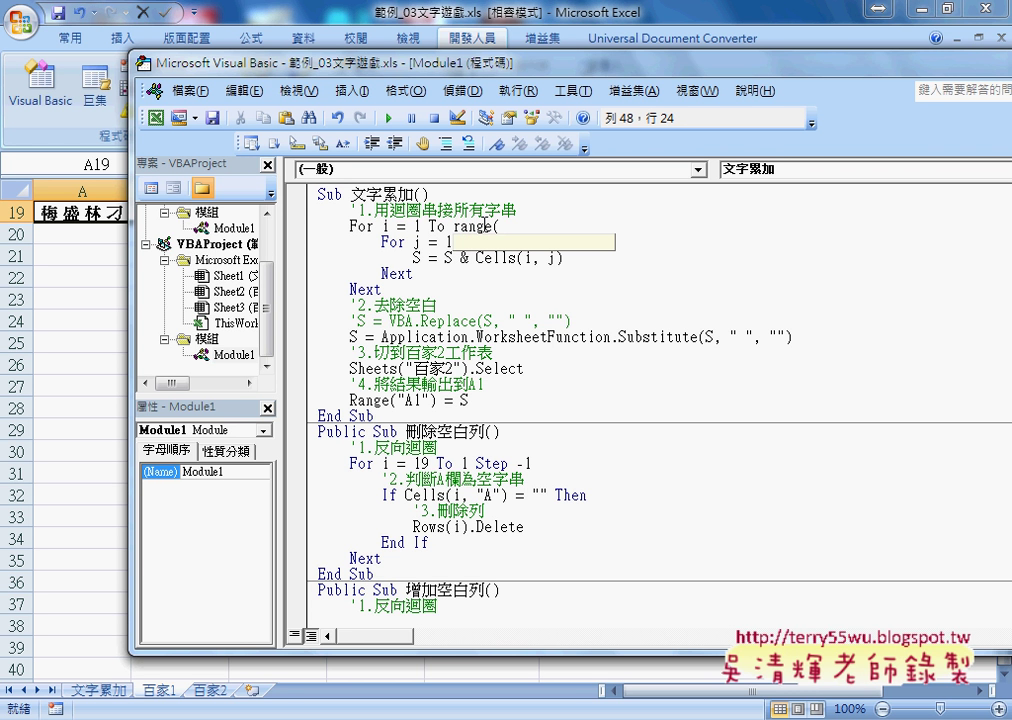
type("\"A")
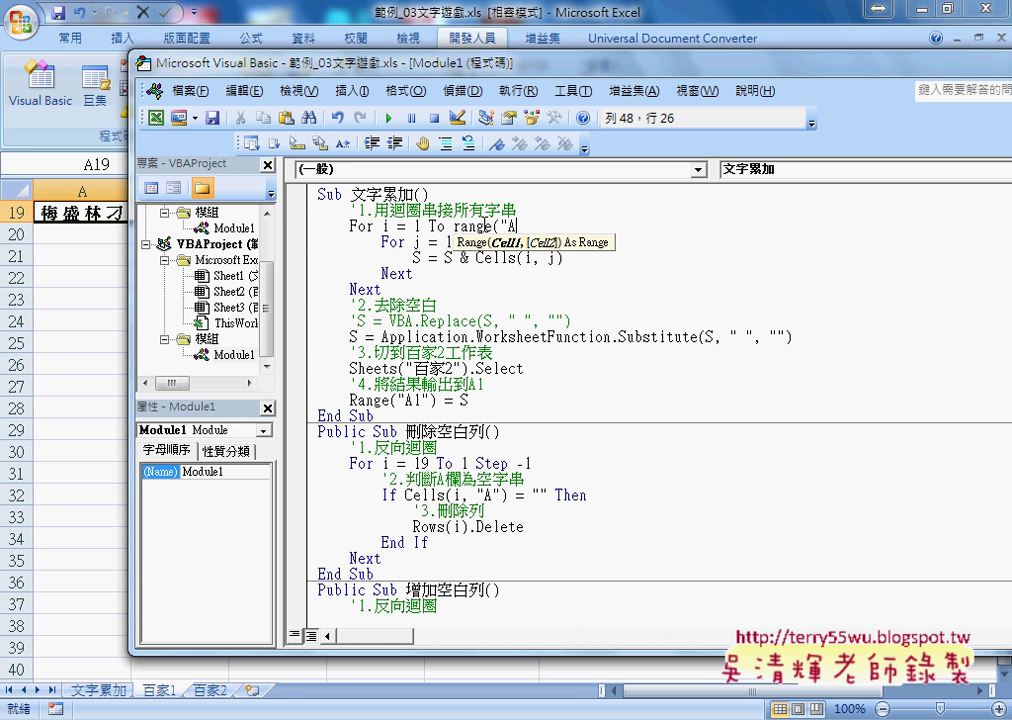
type("65536")
type("\")")
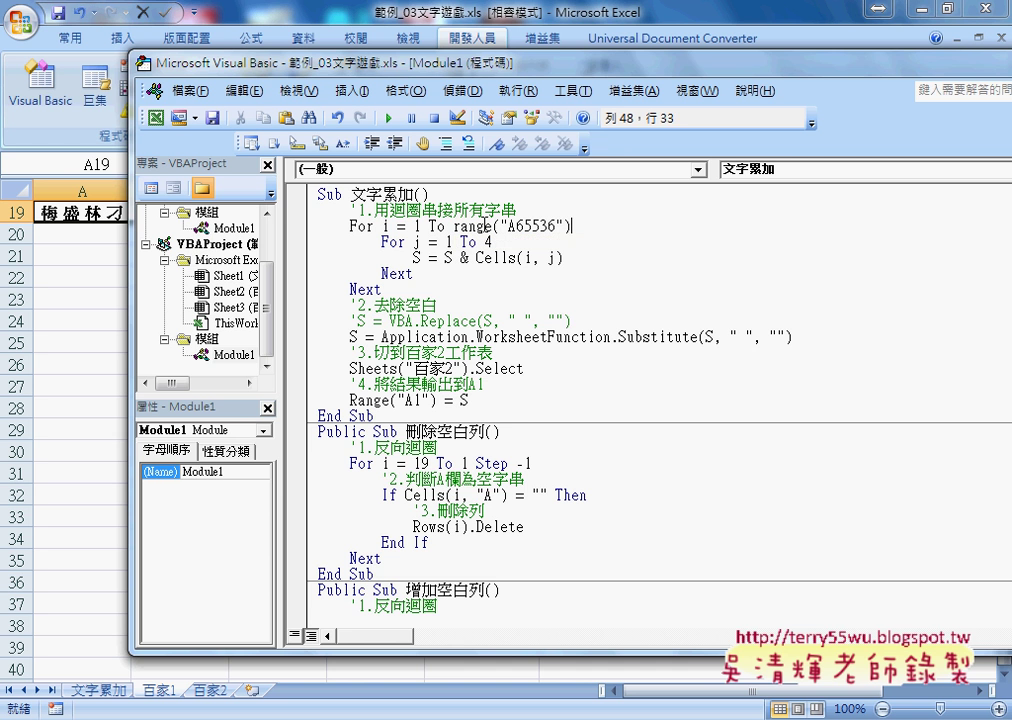
type(".E")
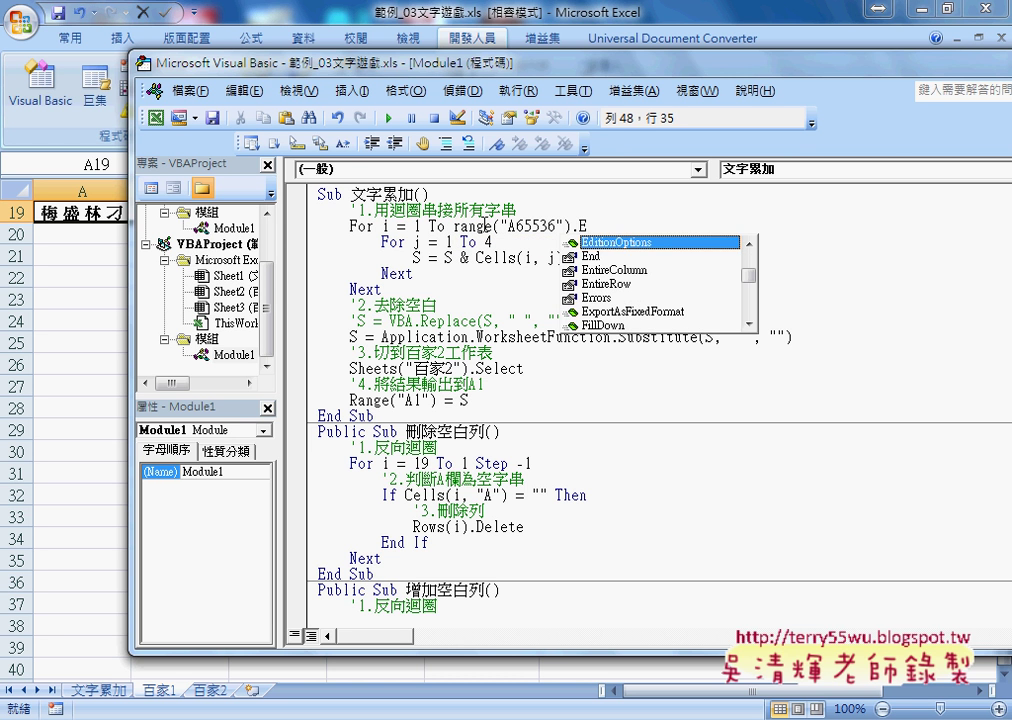
type("nd (")
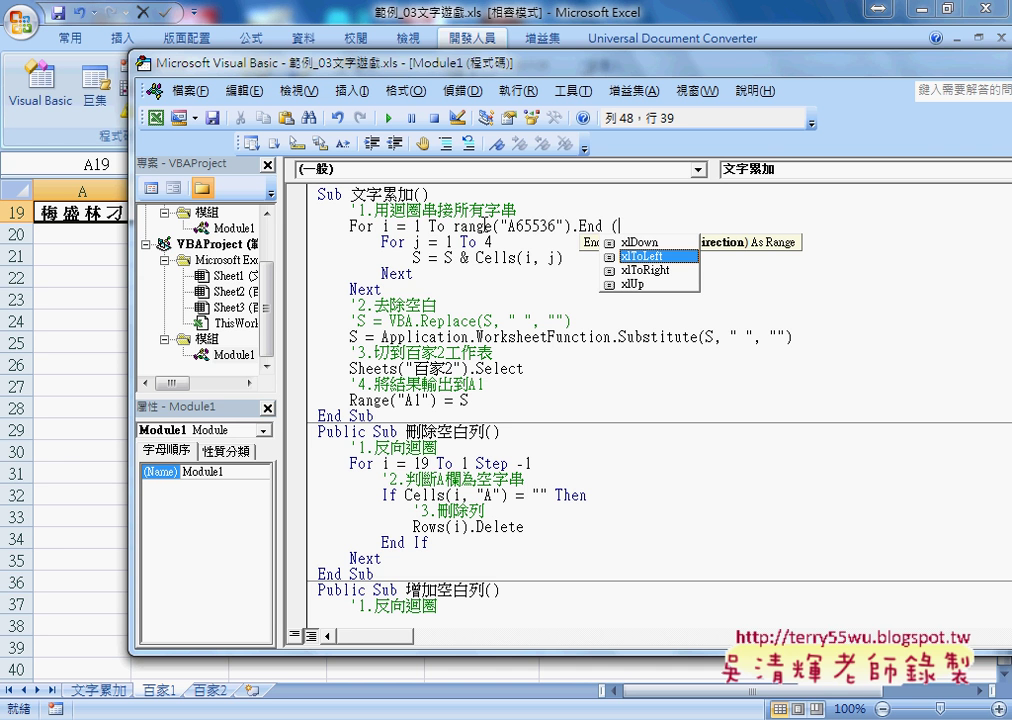
key("Down")
key("Down")
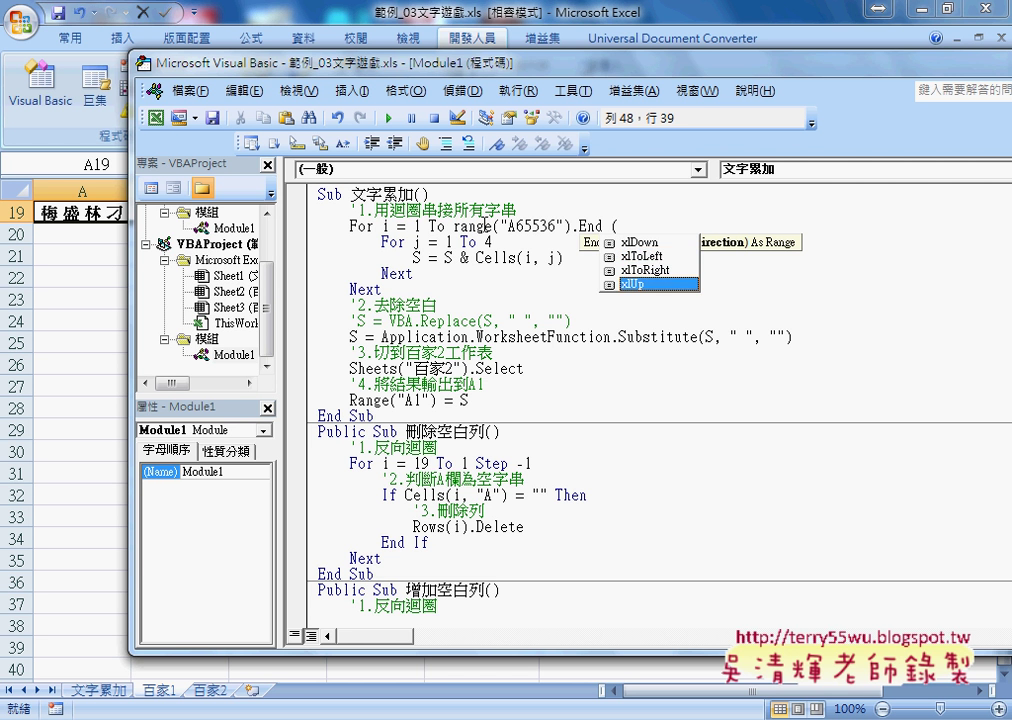
type(")")
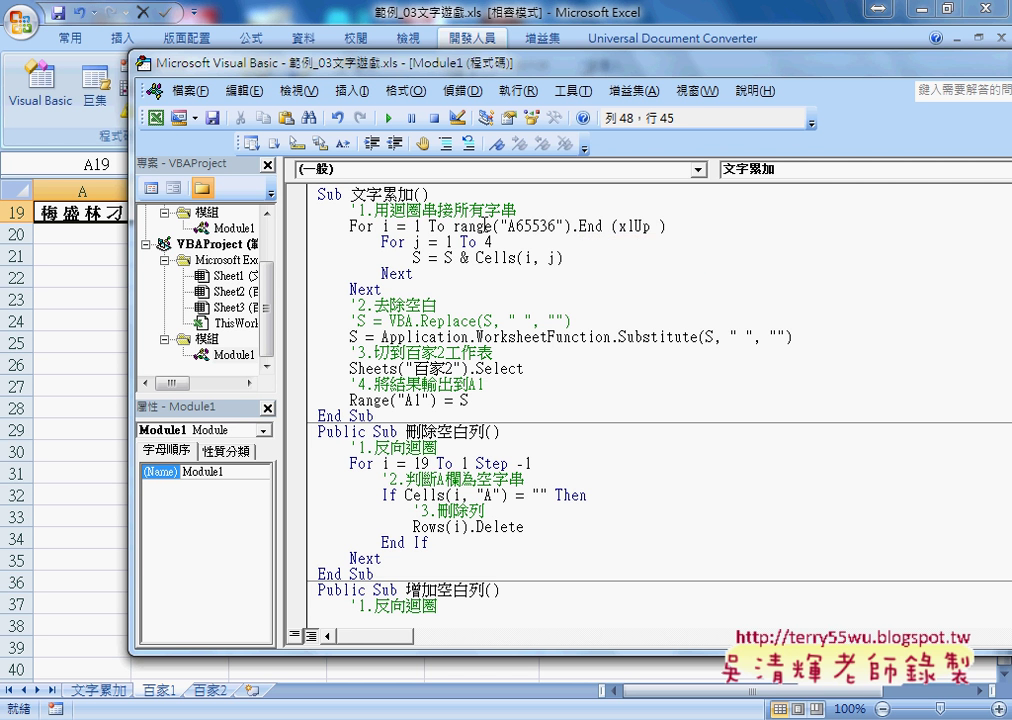
type(".")
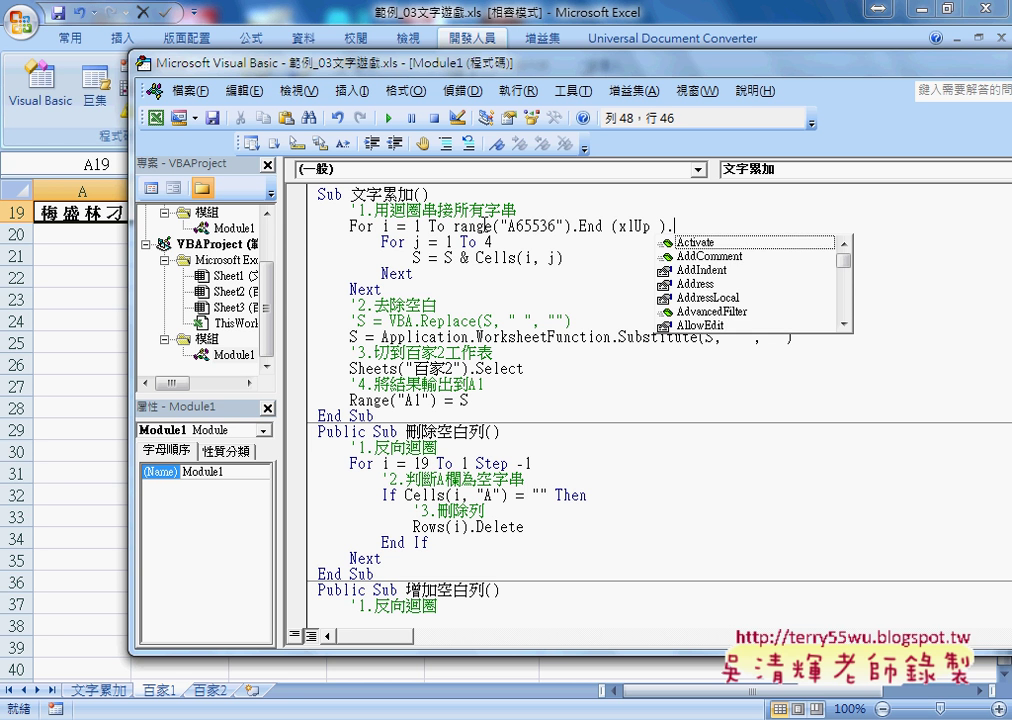
type("row")
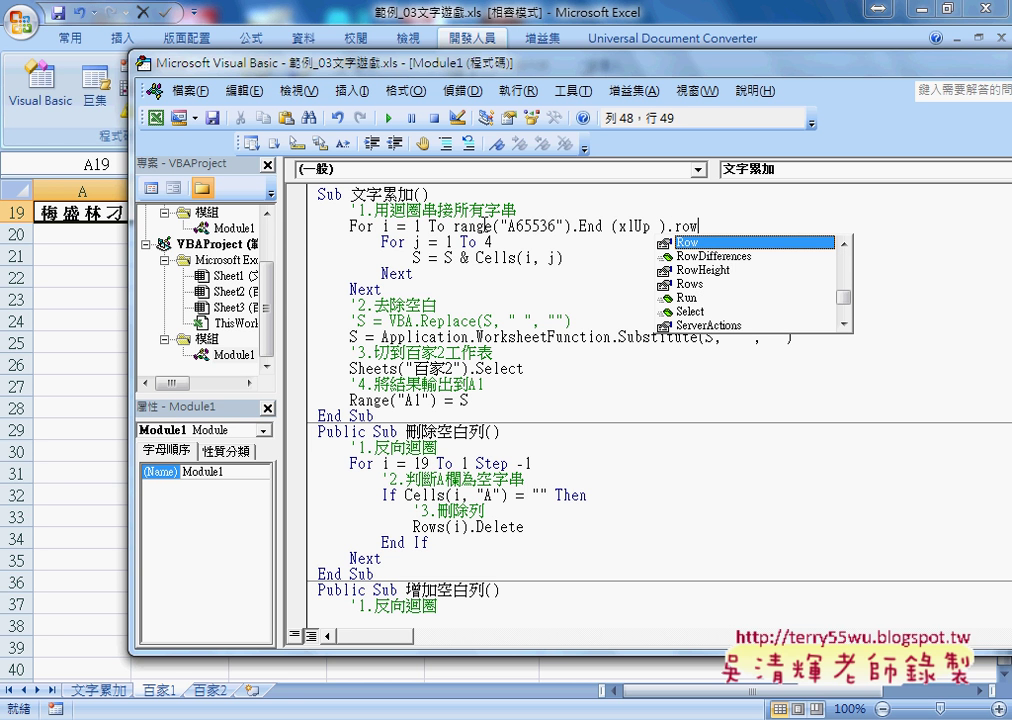
key("Return")
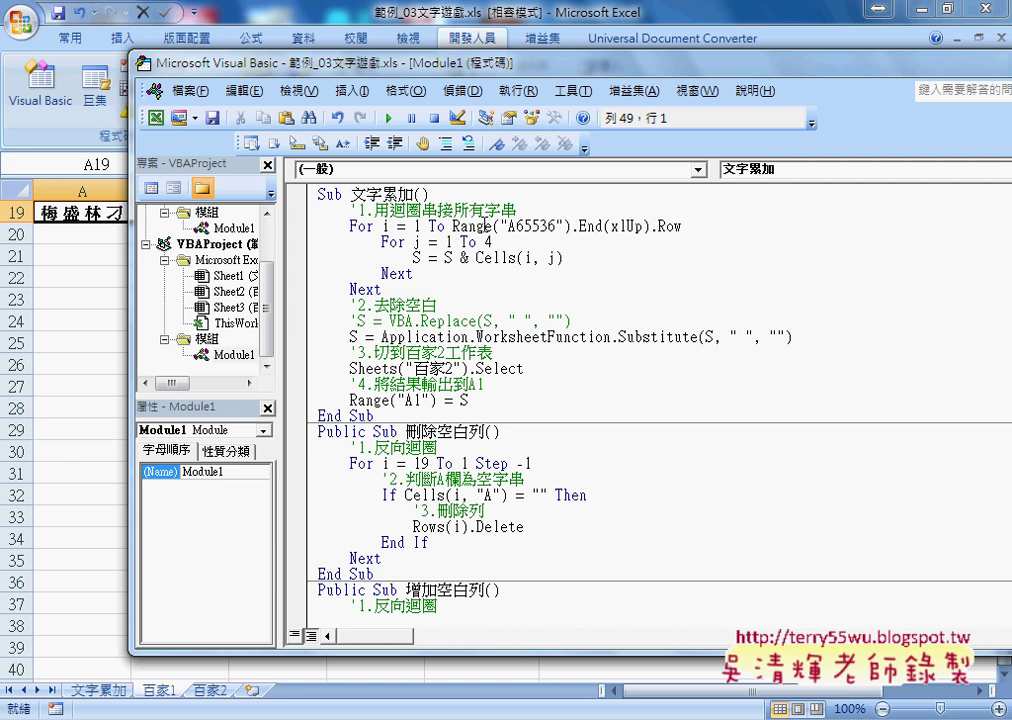
Set a breakpoint on the For i line and run 文字累加 until it pauses there.
left_click_drag(452, 226, 702, 226)
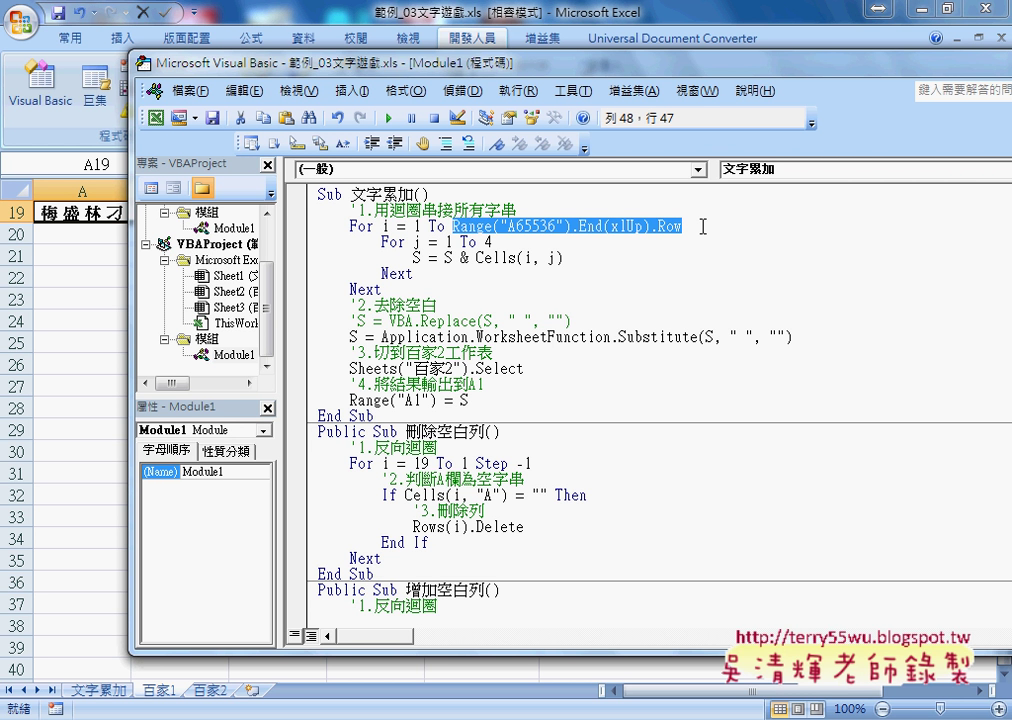
left_click(302, 228)
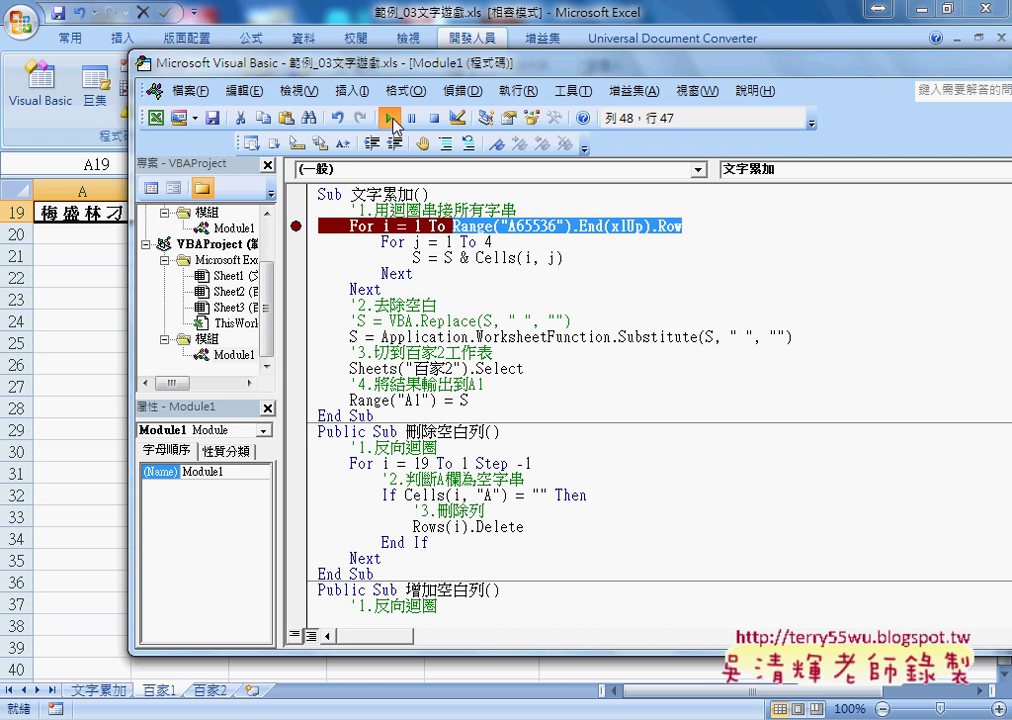
left_click(389, 118)
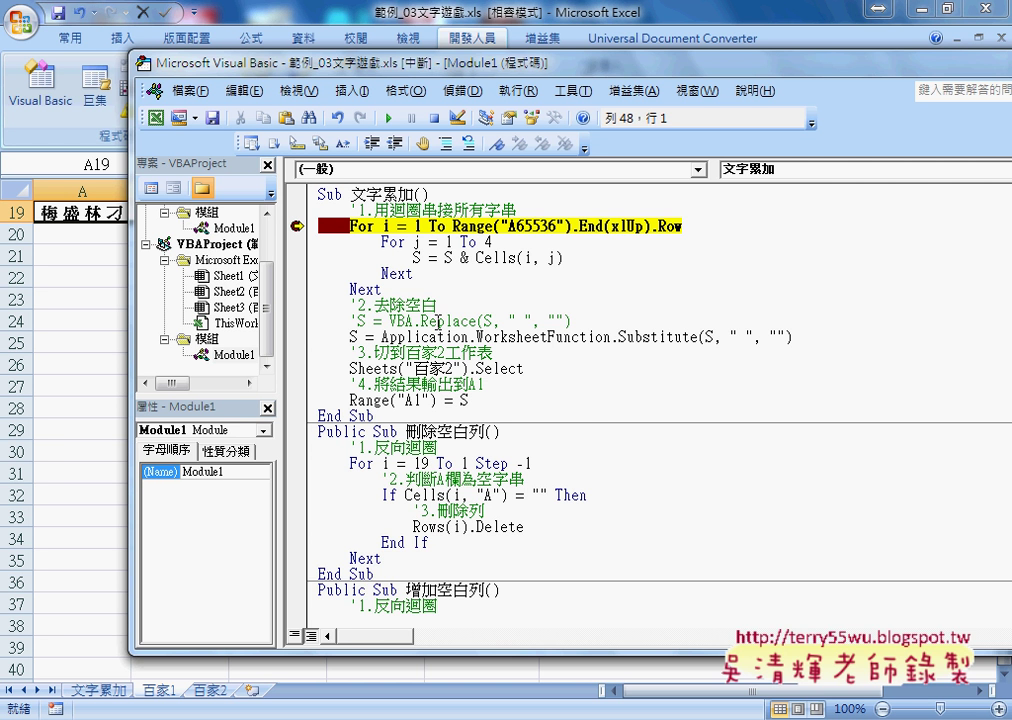
key("ctrl+g")
type("?")
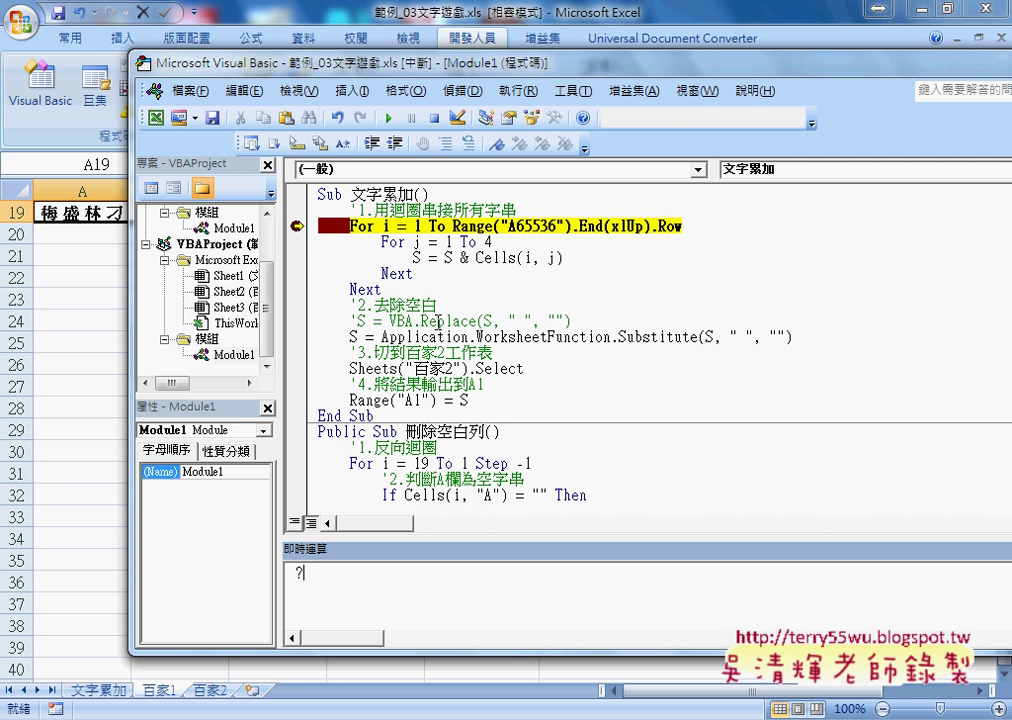
mouse_move(452, 226)
left_mouse_down()
mouse_move(701, 226)
mouse_move(418, 655)
left_mouse_up()
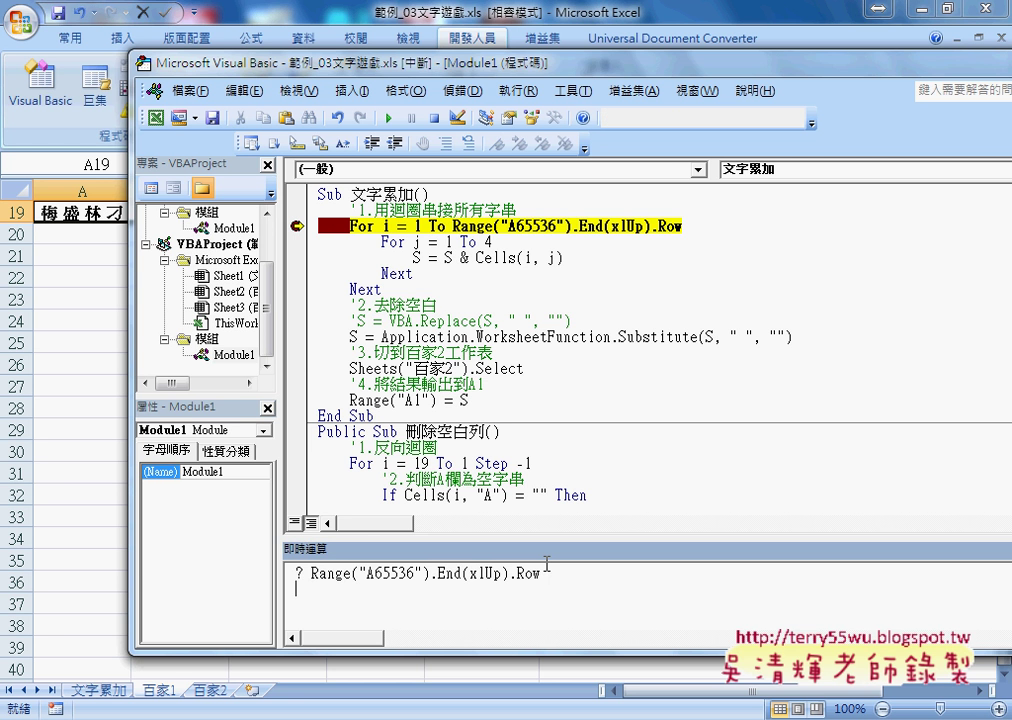
key("Up")
key("Return")
key("ctrl+a")
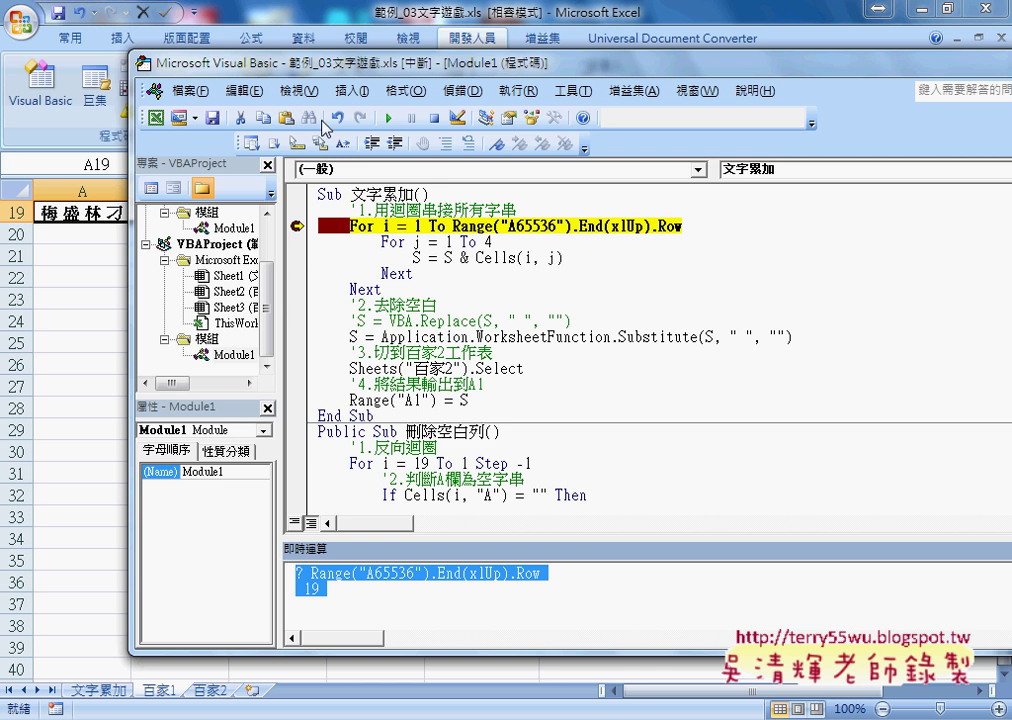
left_click(298, 90)
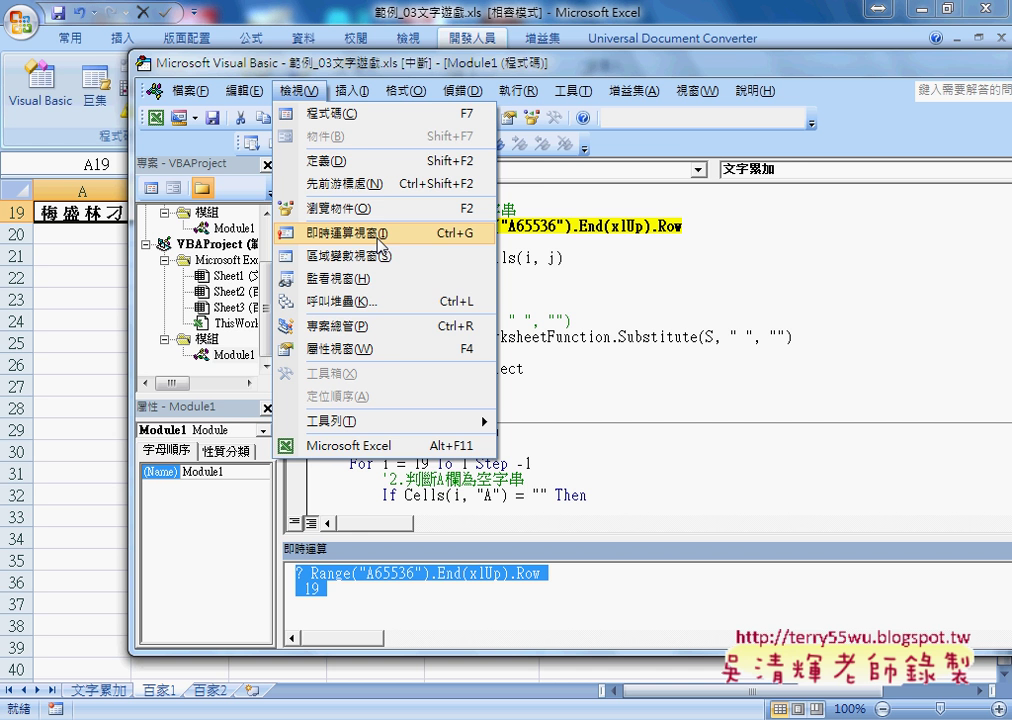
left_click(530, 70)
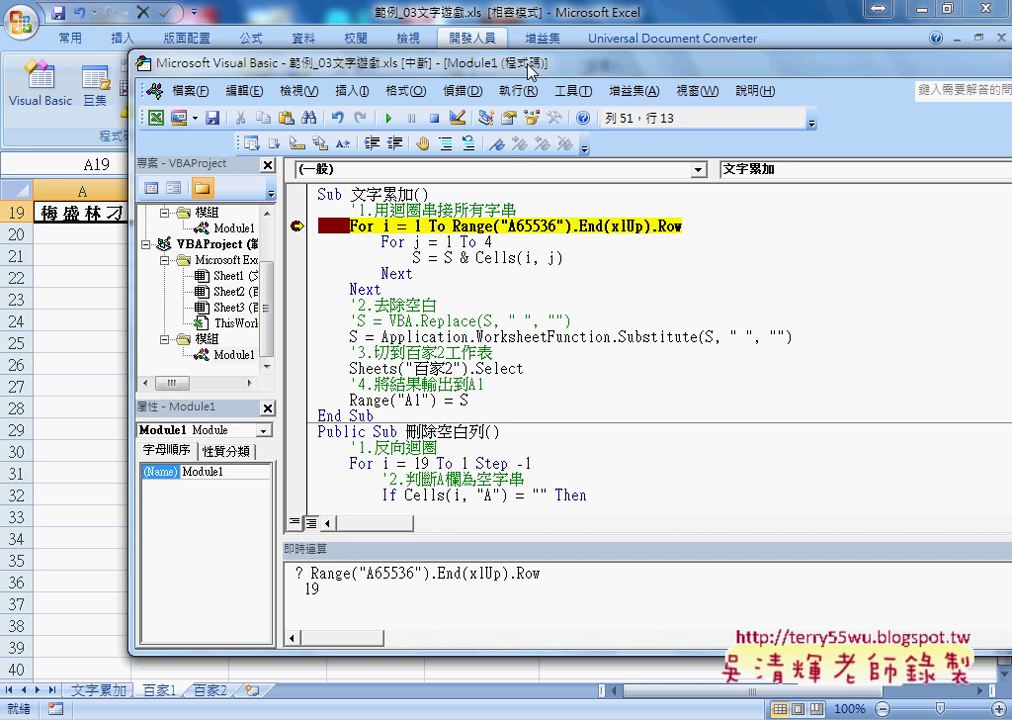
left_click_drag(530, 70, 427, 59)
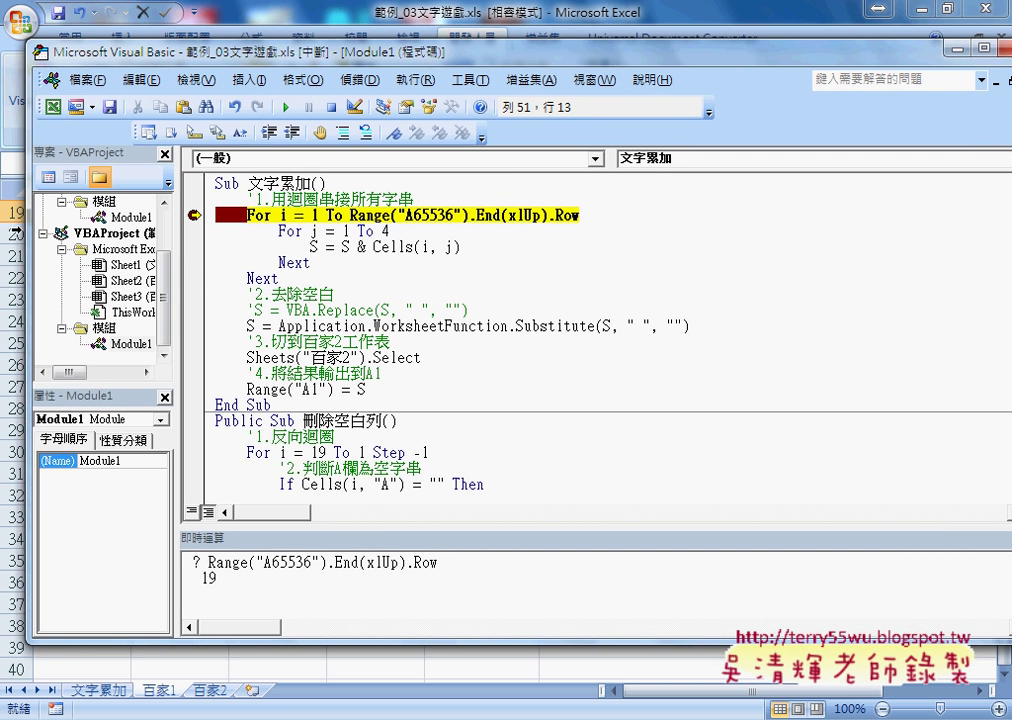
mouse_move(186, 52)
left_mouse_down()
mouse_move(410, 52)
mouse_move(282, 53)
left_mouse_up()
Highlight the loop counters i and j, the string S, and Cells(i, j) in the paused code.
left_click(899, 533)
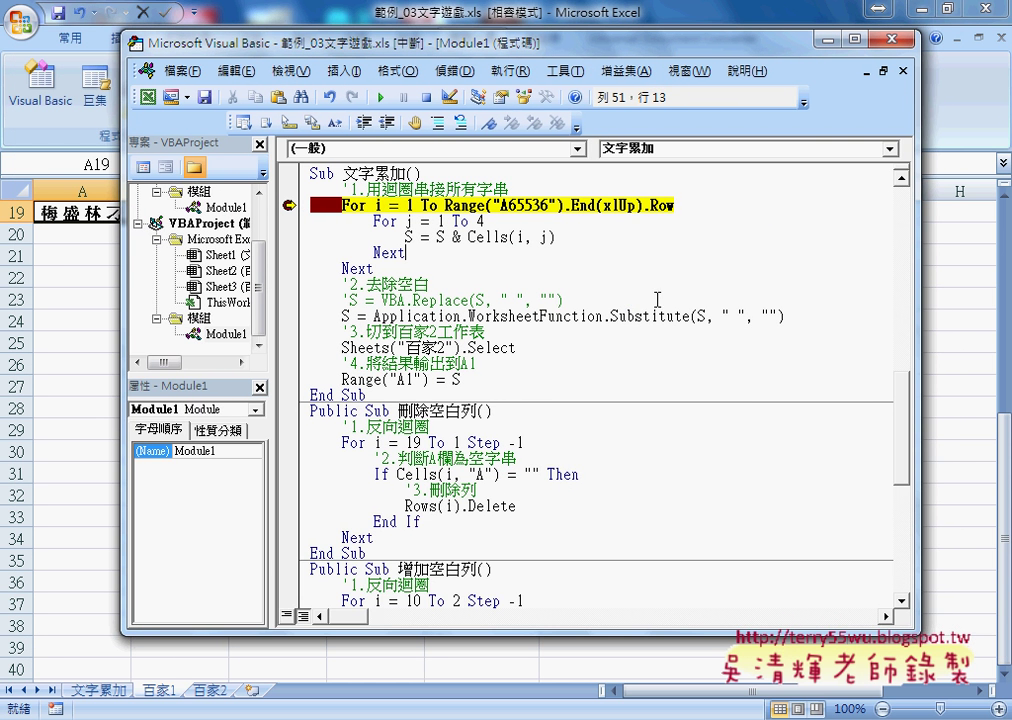
left_click_drag(398, 55, 479, 74)
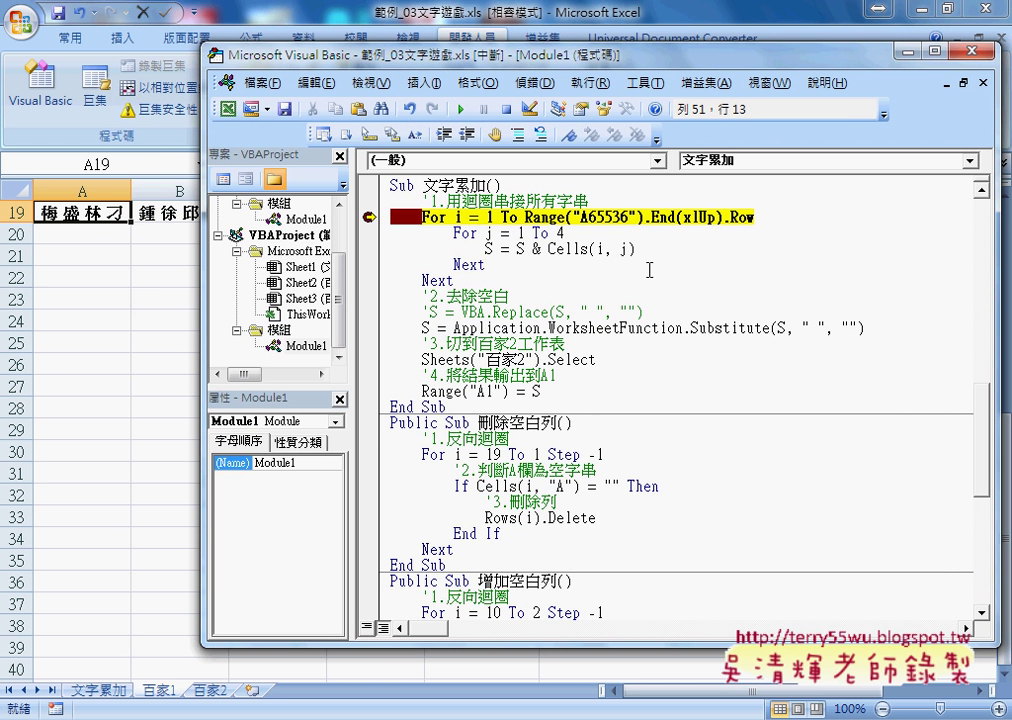
double_click(428, 217)
double_click(458, 233)
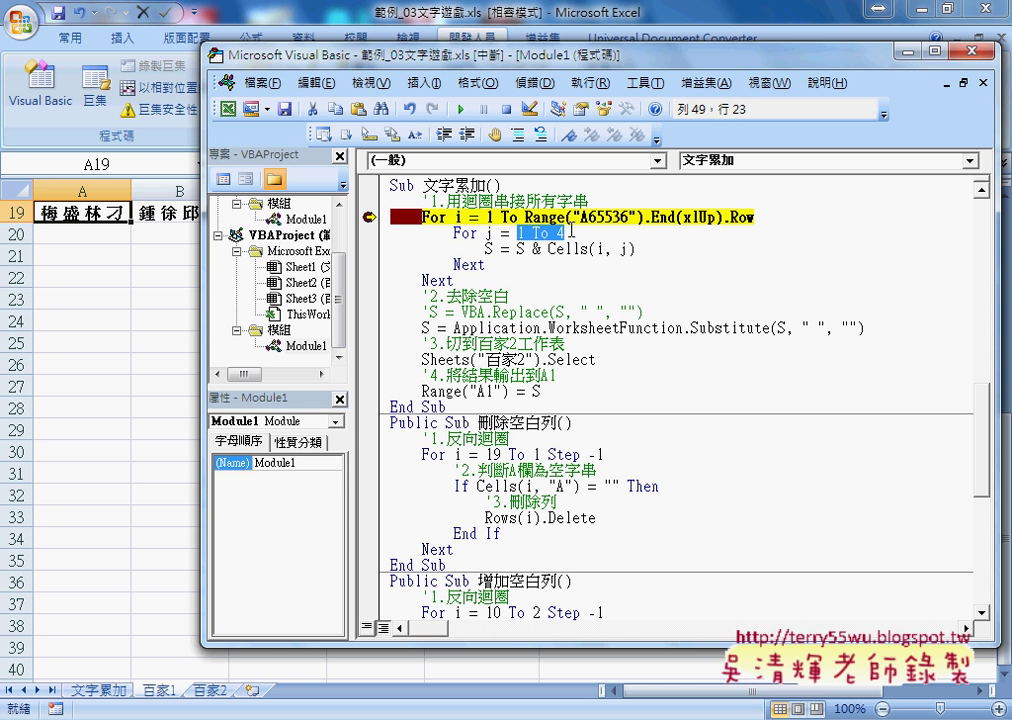
left_click_drag(636, 249, 556, 249)
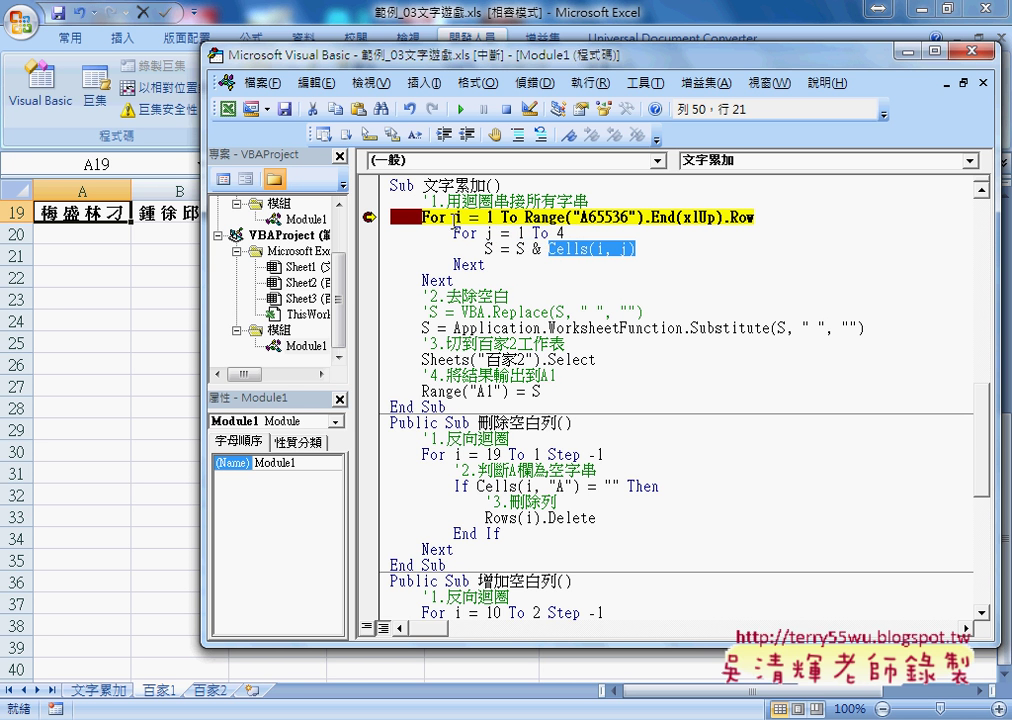
double_click(428, 217)
double_click(487, 233)
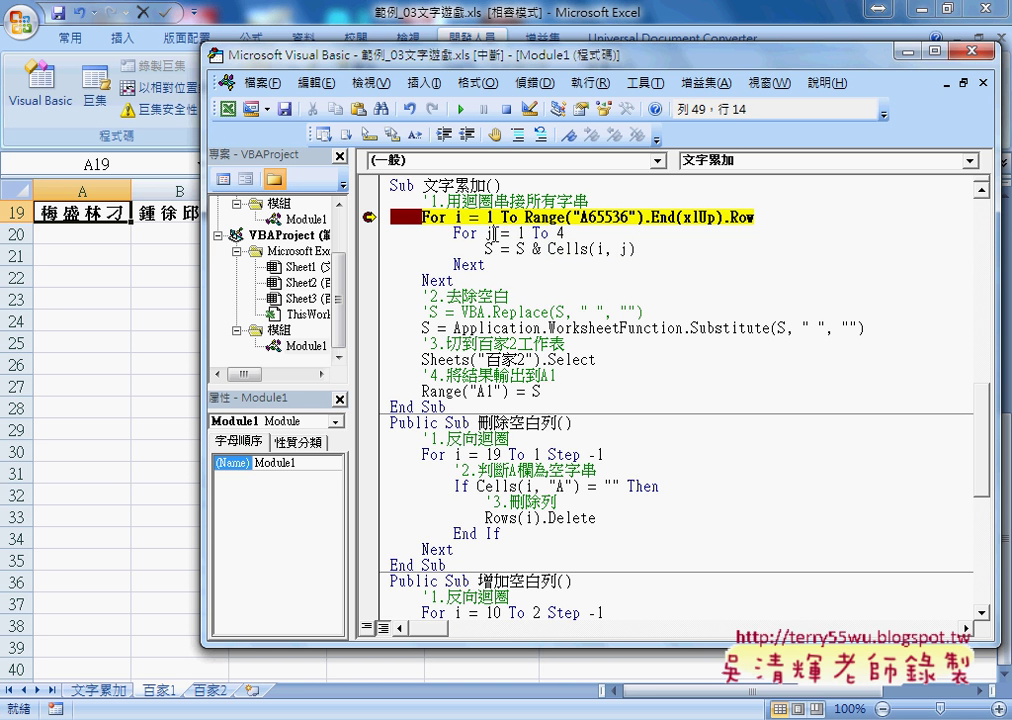
left_click_drag(549, 249, 634, 250)
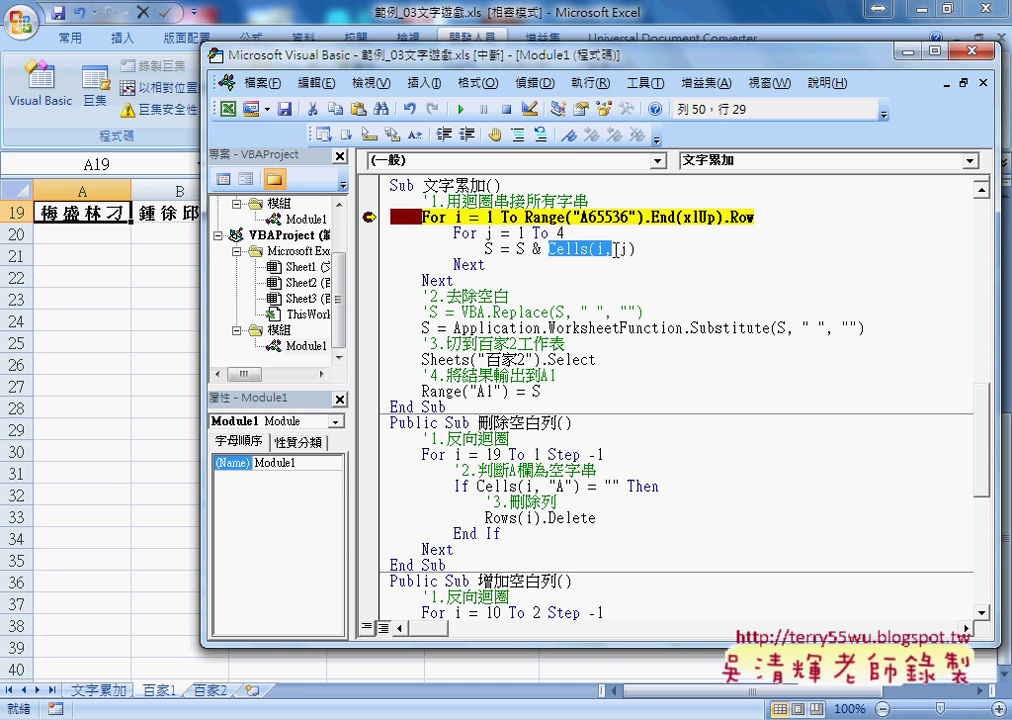
double_click(521, 249)
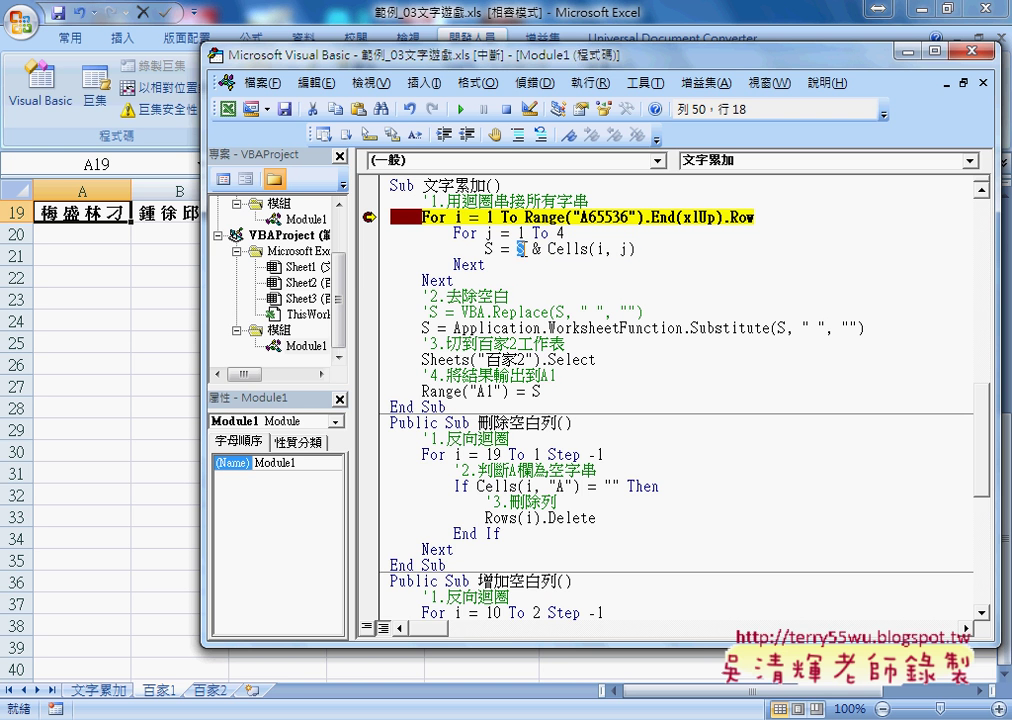
double_click(489, 249)
left_click_drag(634, 249, 549, 250)
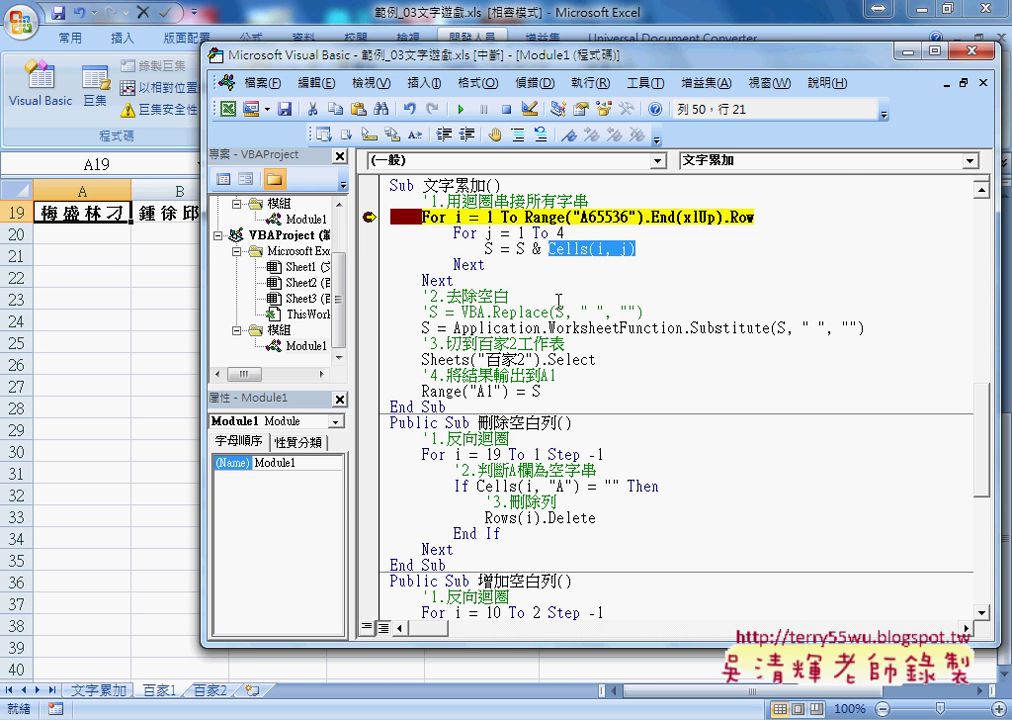
Scroll 百家1 to the top and inspect the spaced names in cell A11.
left_click(100, 255)
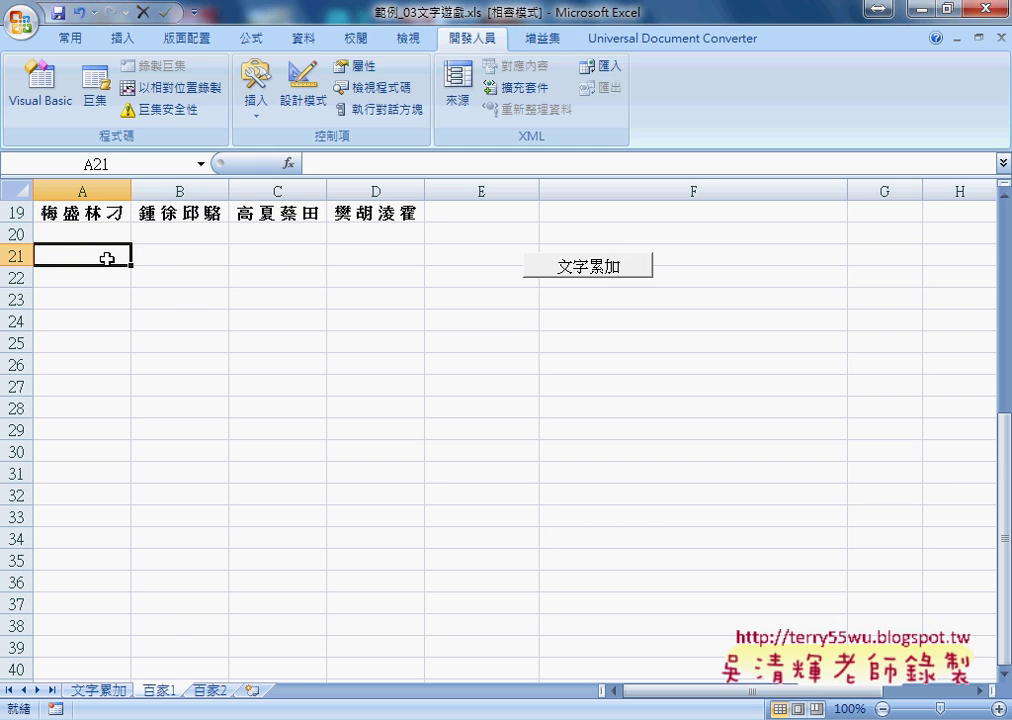
scroll(105, 257, "up", 2)
scroll(105, 257, "up", 1)
double_click(60, 233)
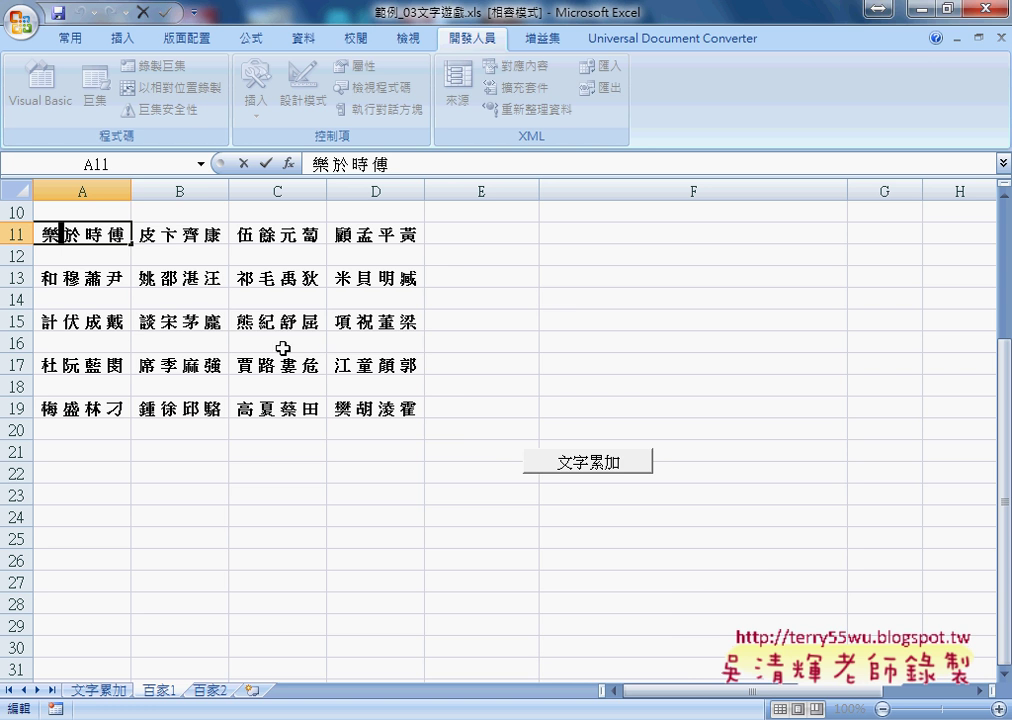
Return to the macro code and go to the commented-out VBA.Replace line.
left_click(671, 655)
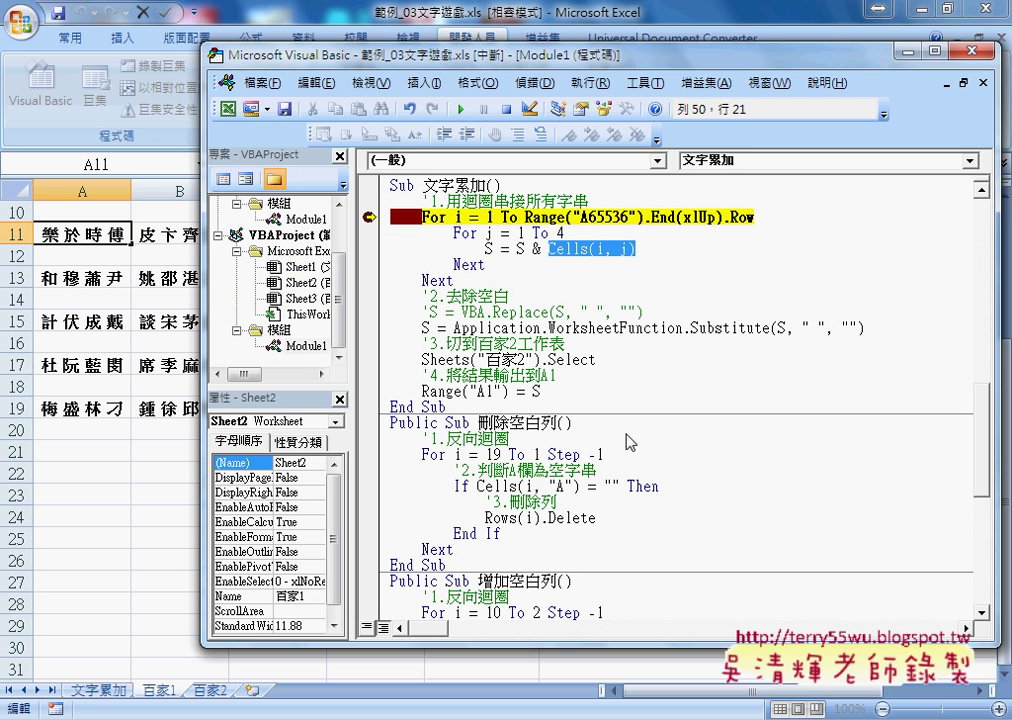
left_click(95, 195)
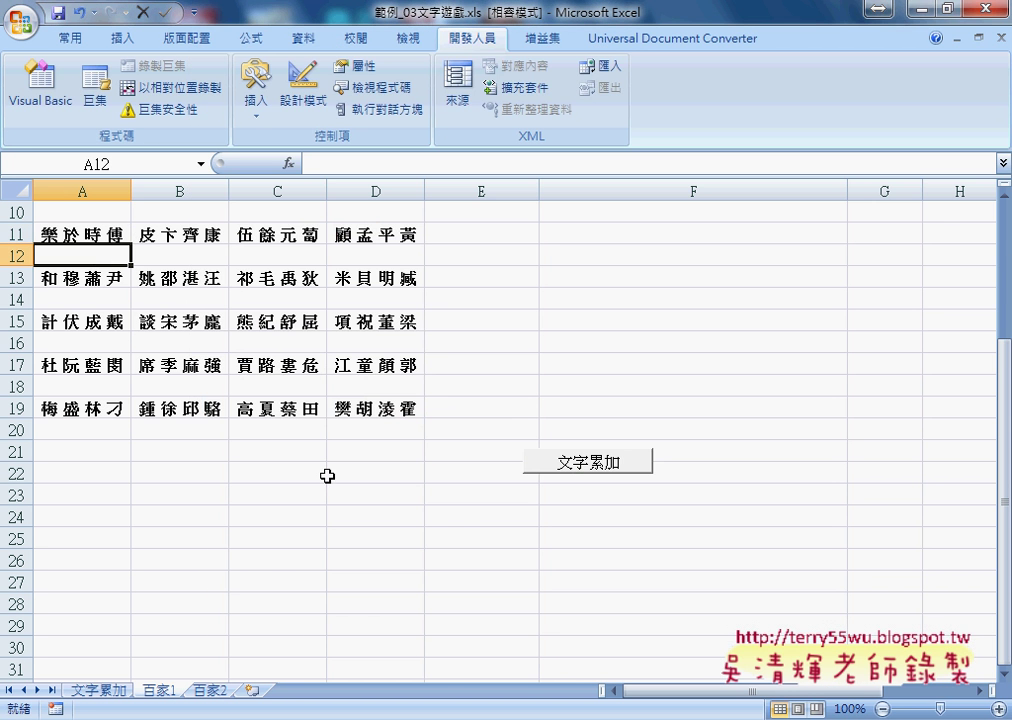
left_click(739, 620)
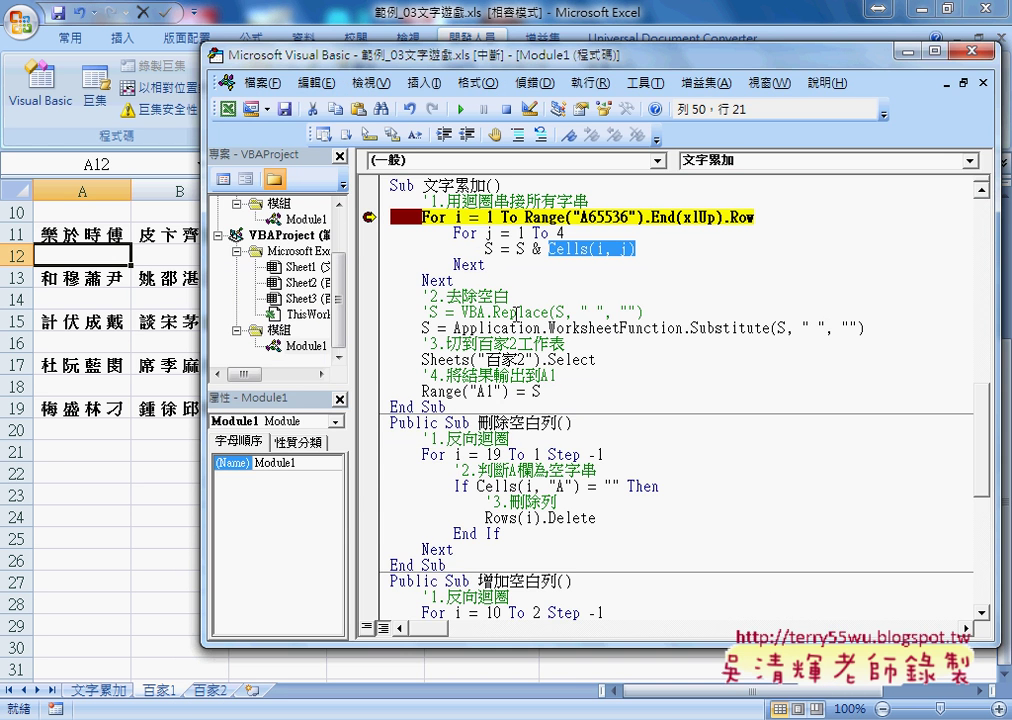
left_click(424, 312)
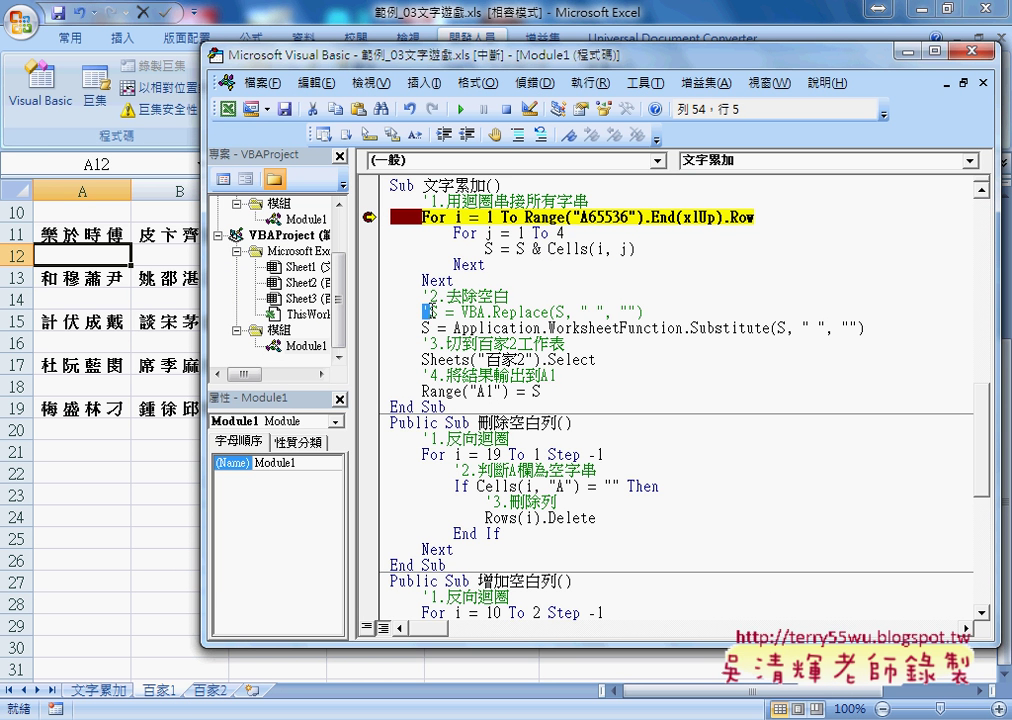
key("Down")
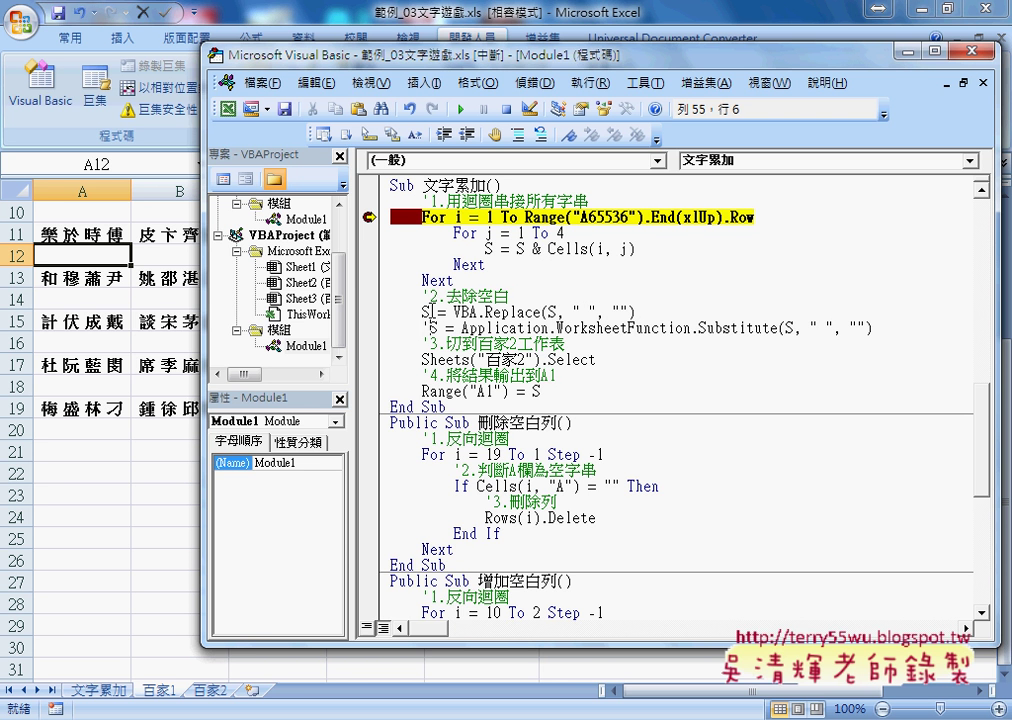
type("'")
left_click_drag(479, 312, 541, 312)
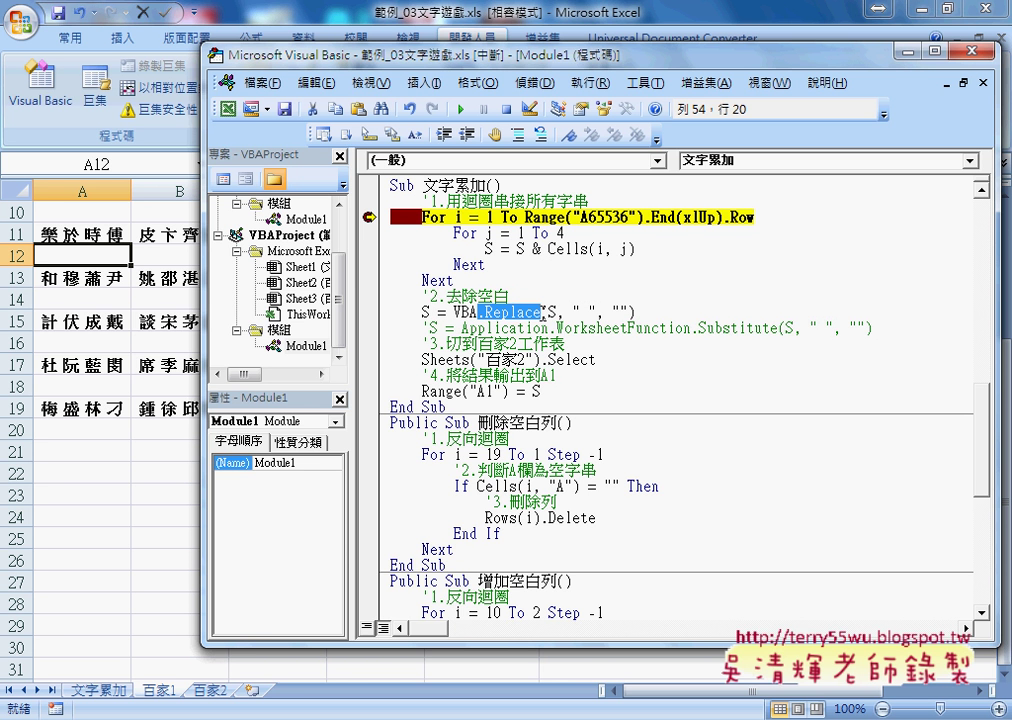
double_click(550, 312)
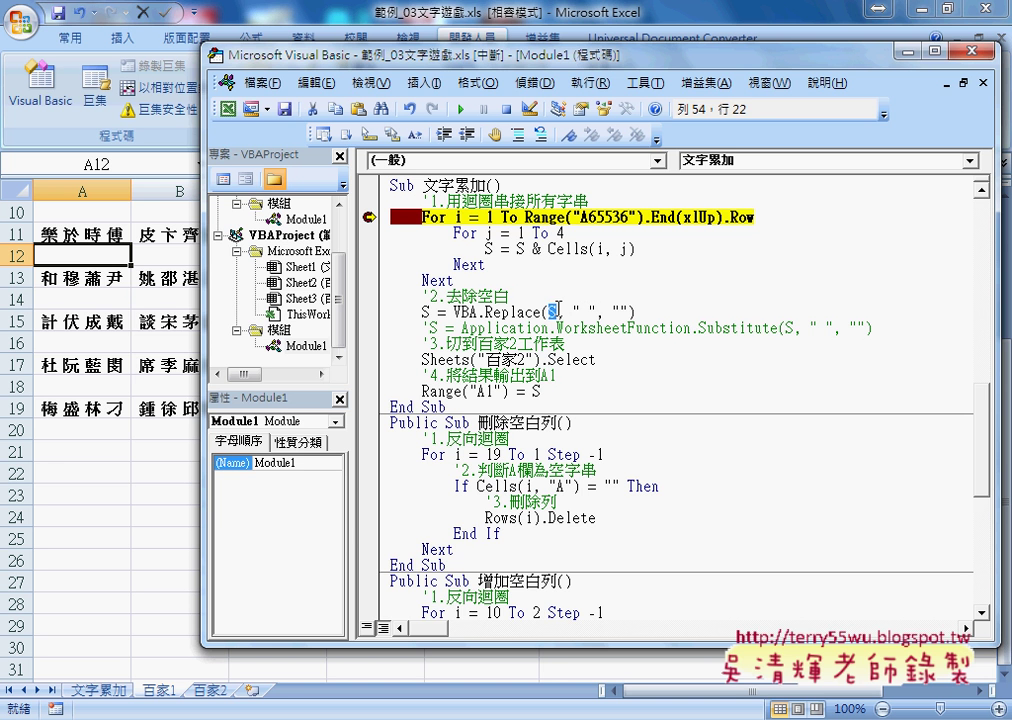
left_click_drag(582, 312, 590, 312)
left_click_drag(611, 312, 623, 312)
left_click(549, 312)
left_click_drag(573, 312, 625, 312)
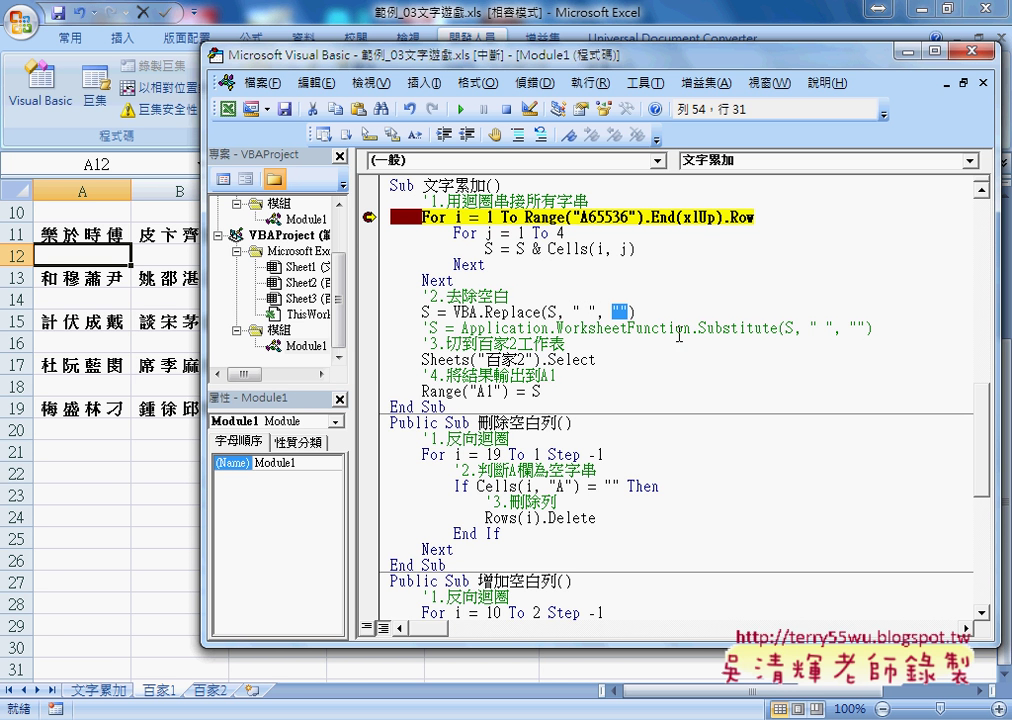
left_click_drag(698, 328, 778, 330)
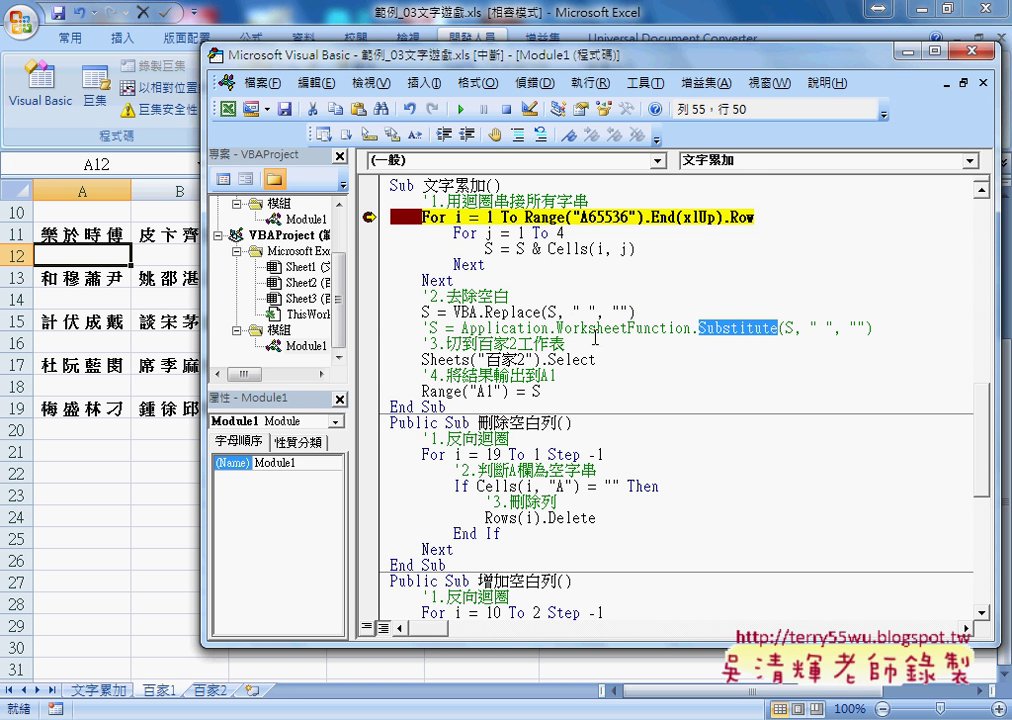
left_click_drag(596, 359, 422, 360)
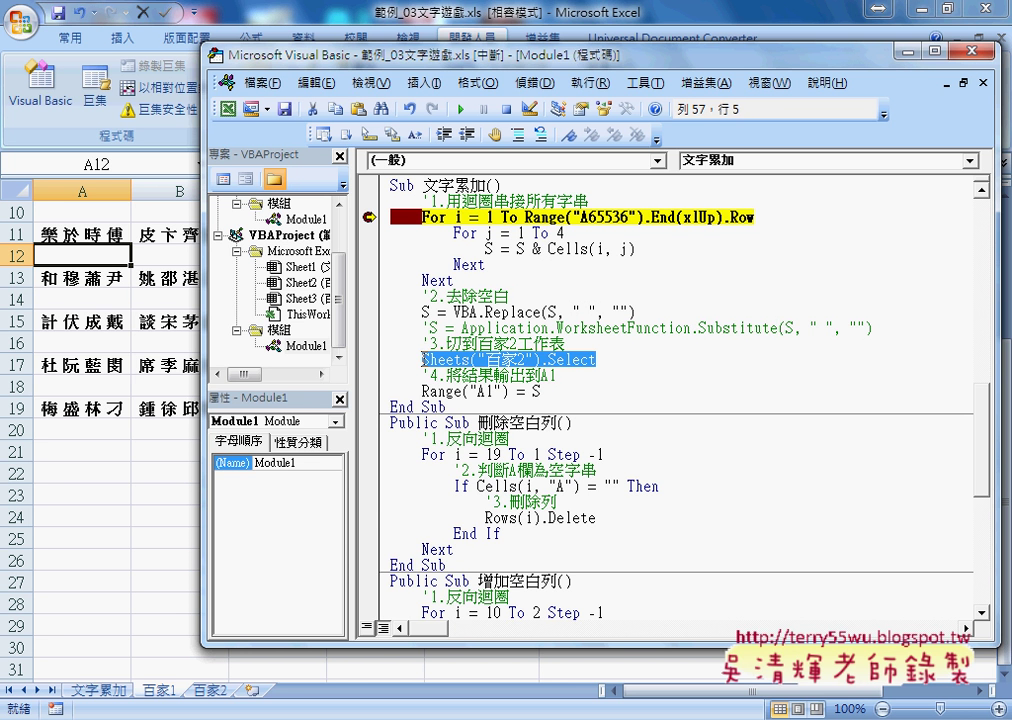
left_click_drag(541, 391, 524, 391)
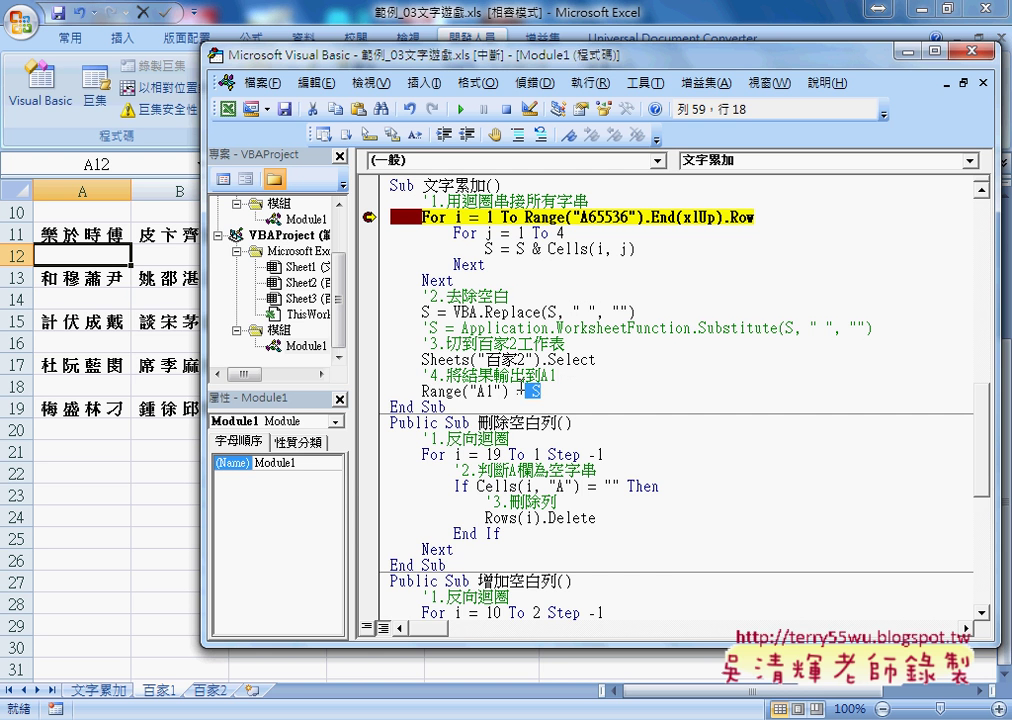
left_click_drag(422, 391, 470, 391)
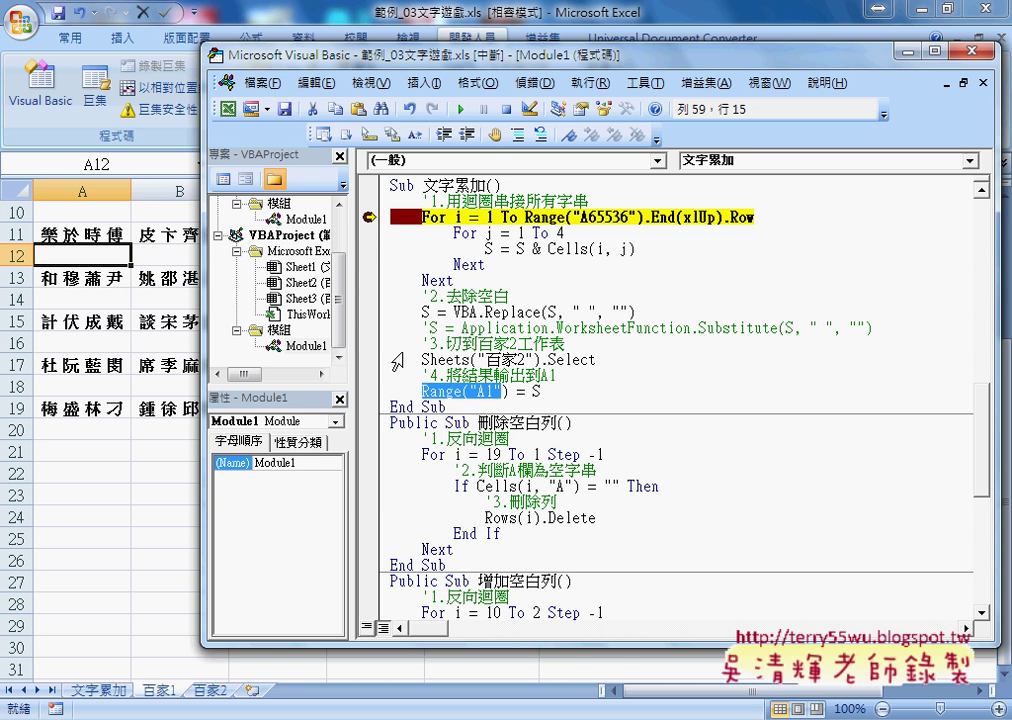
Break 文字累加 at the Replace line and print S in the Immediate window.
left_click(368, 312)
left_click(463, 110)
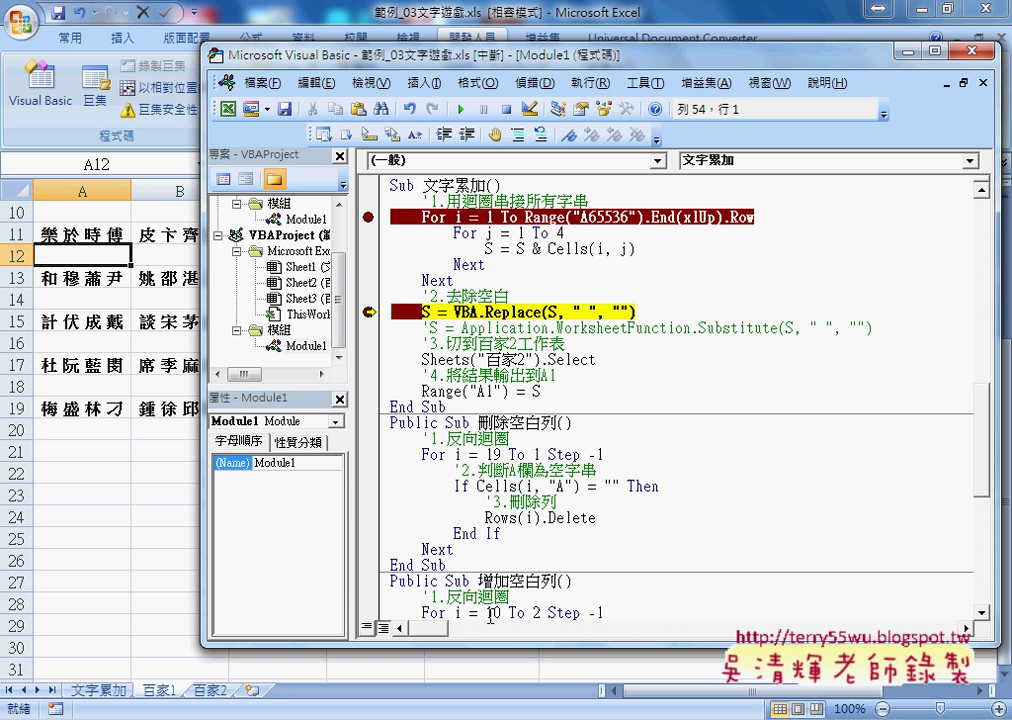
key("ctrl+g")
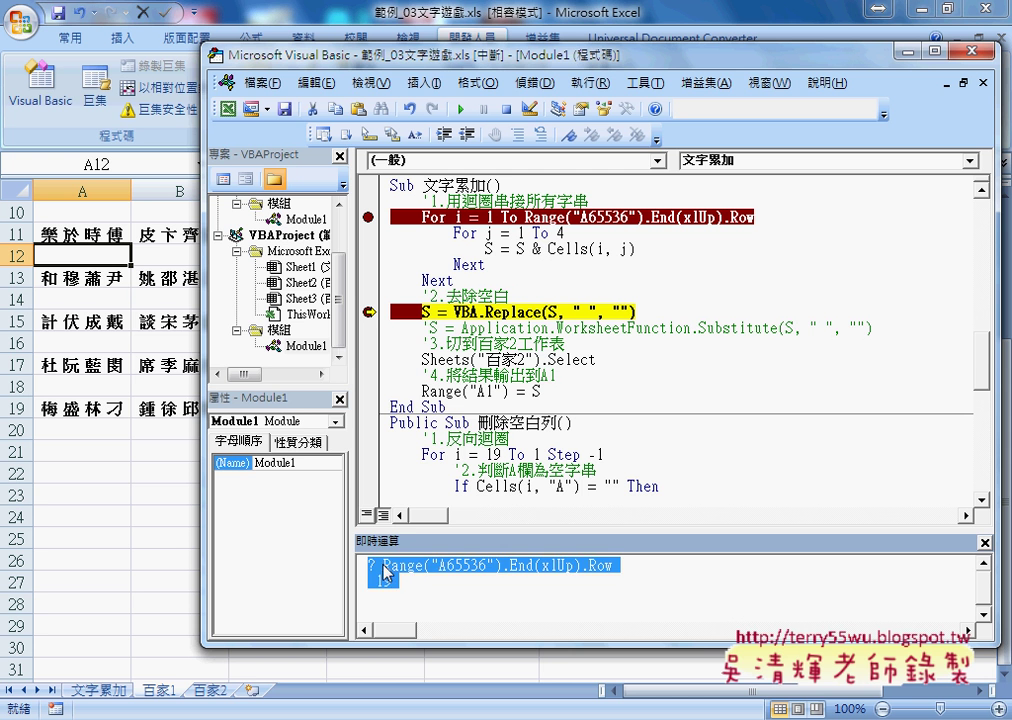
left_click_drag(398, 580, 385, 567)
type("S")
key("Return")
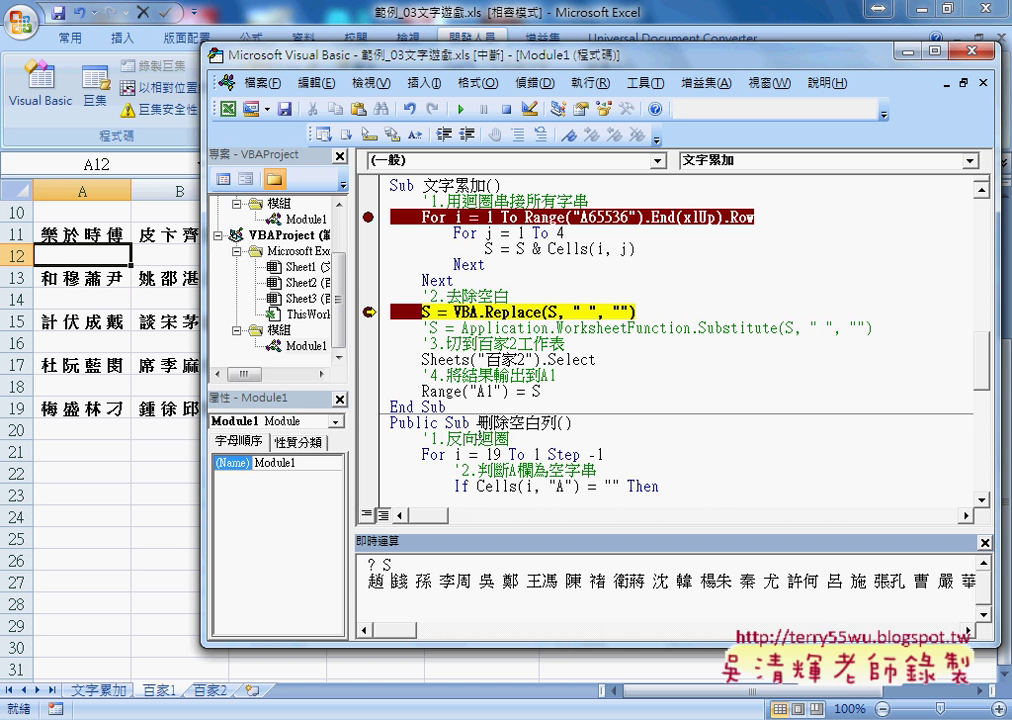
Step past the Replace line and print S again, now without spaces.
left_click(453, 313)
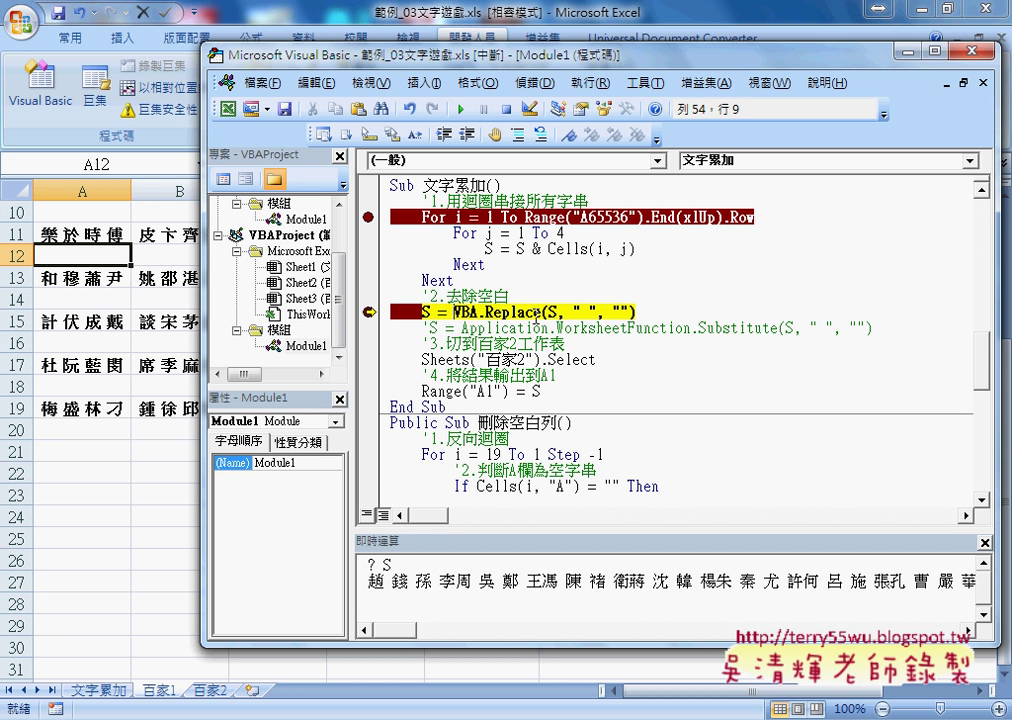
key("F8")
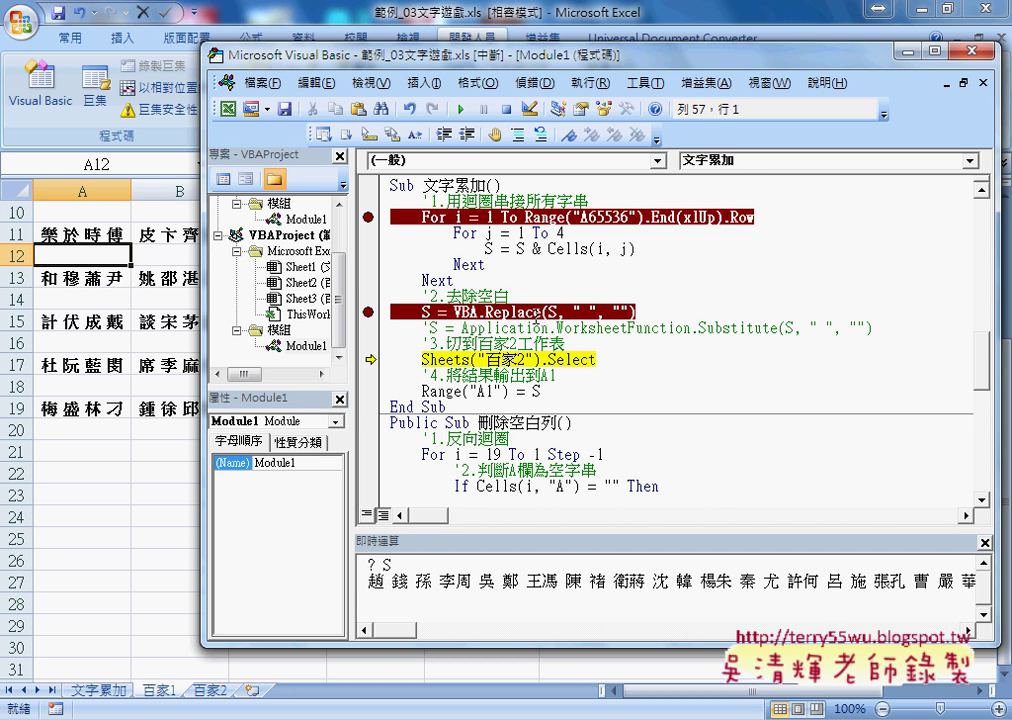
left_click(415, 565)
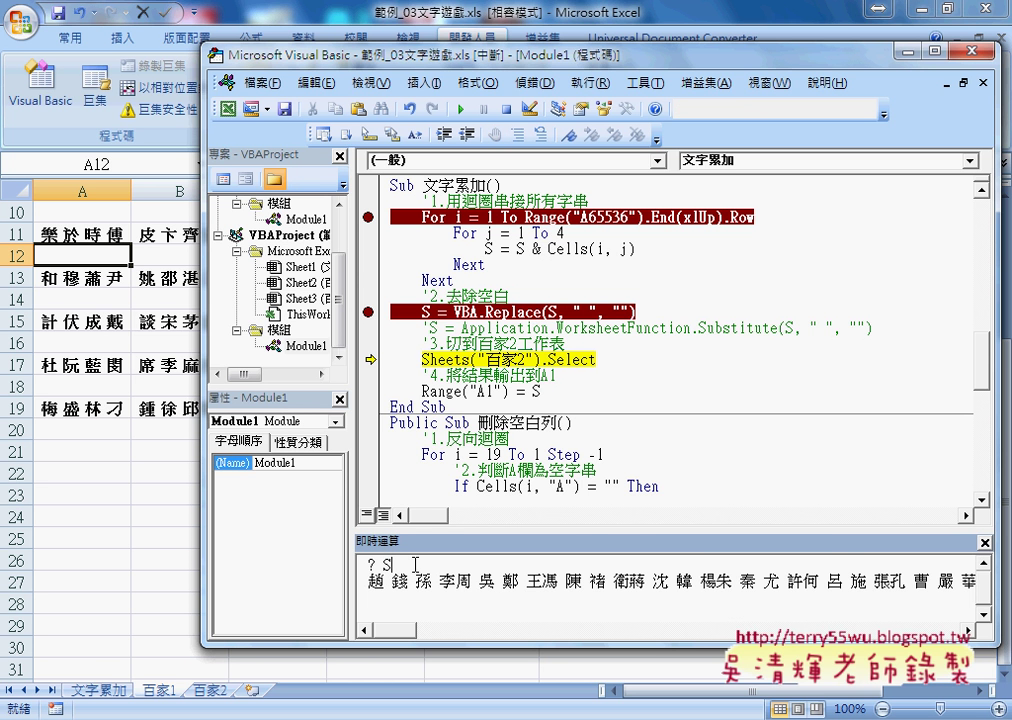
key("Return")
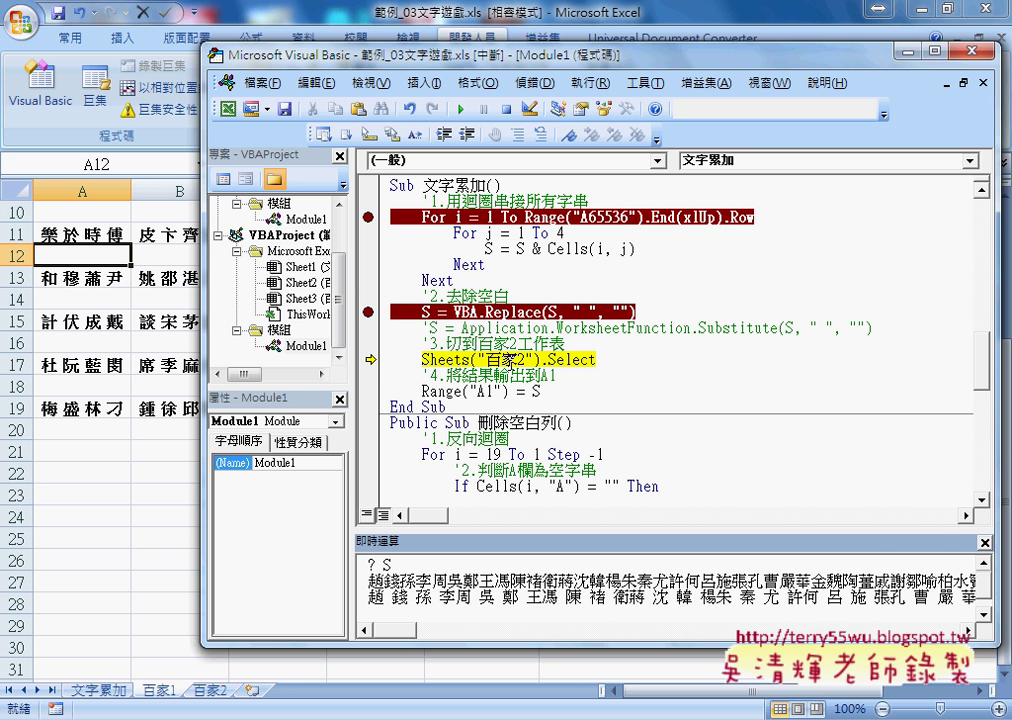
Step 文字累加 to completion, writing the joined surnames into 百家2 A1, and remove the For-line breakpoint.
left_click(985, 543)
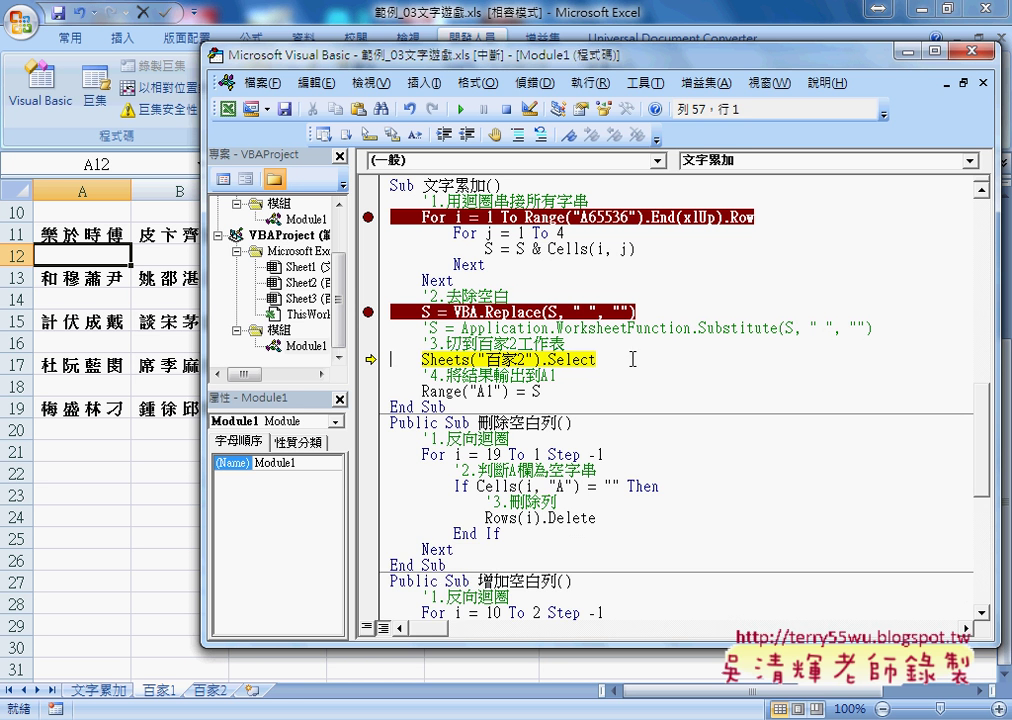
key("F8")
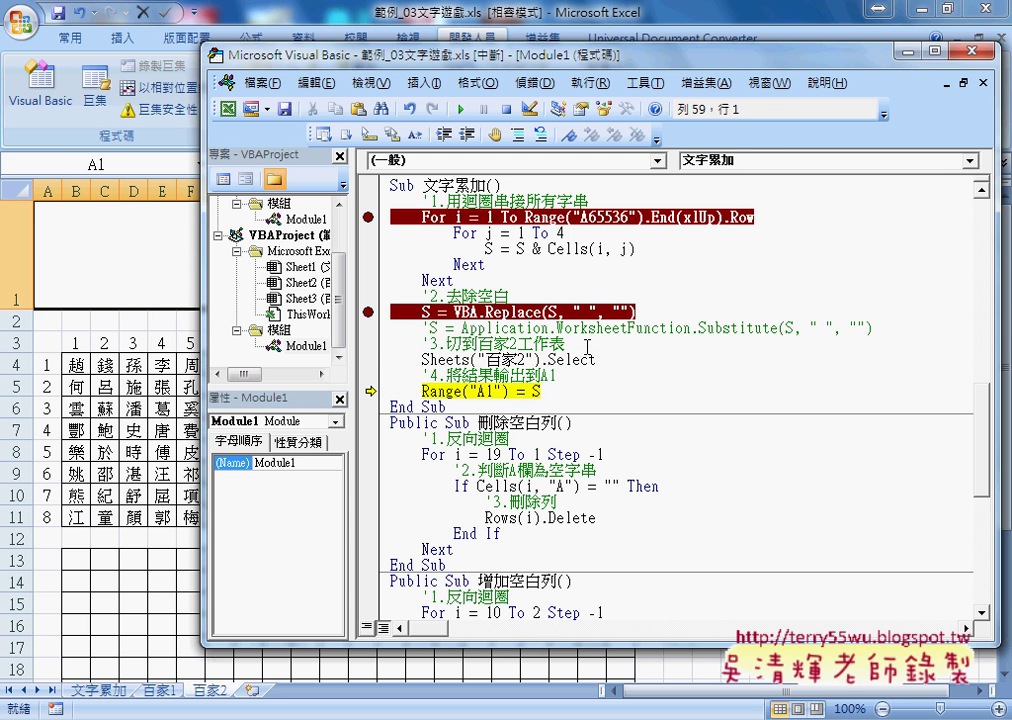
left_click_drag(522, 56, 774, 60)
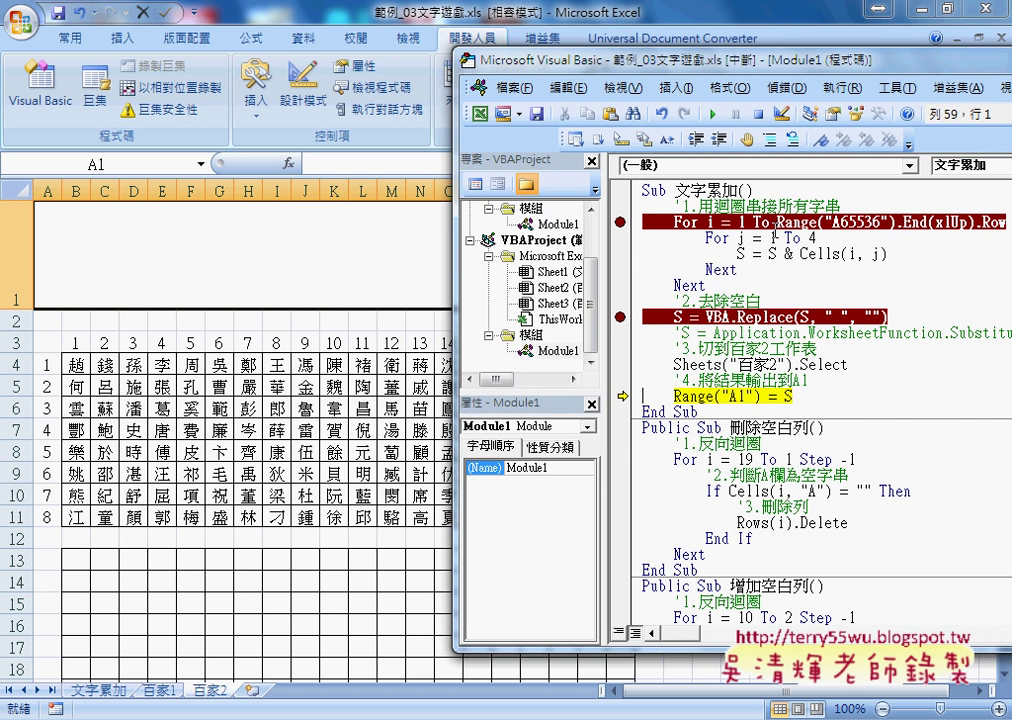
key("F8")
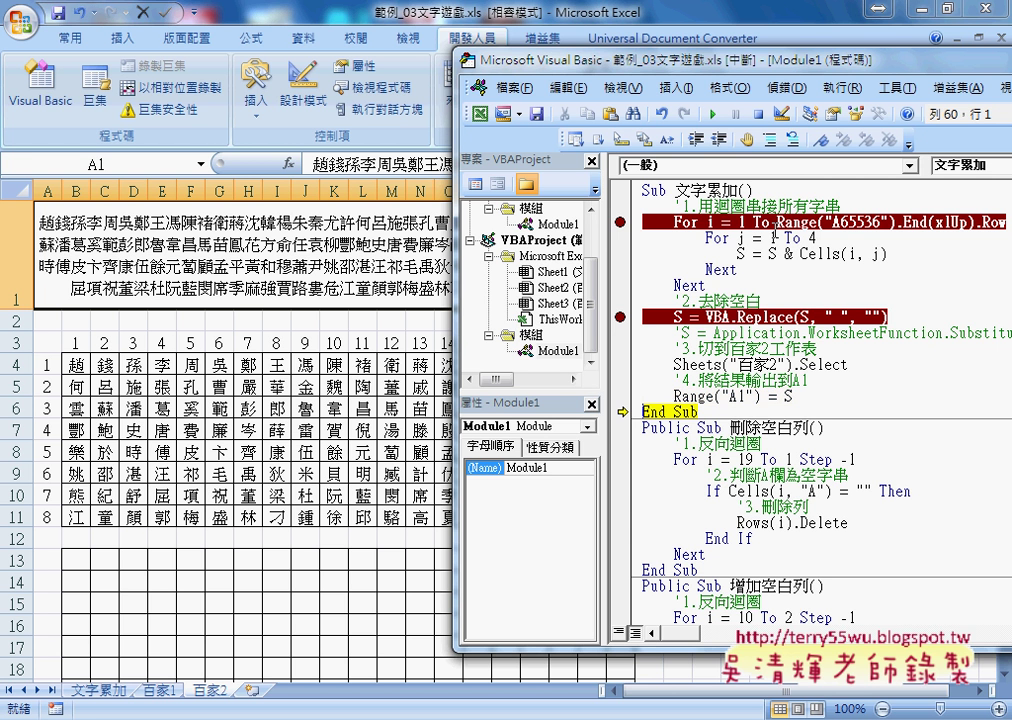
key("F8")
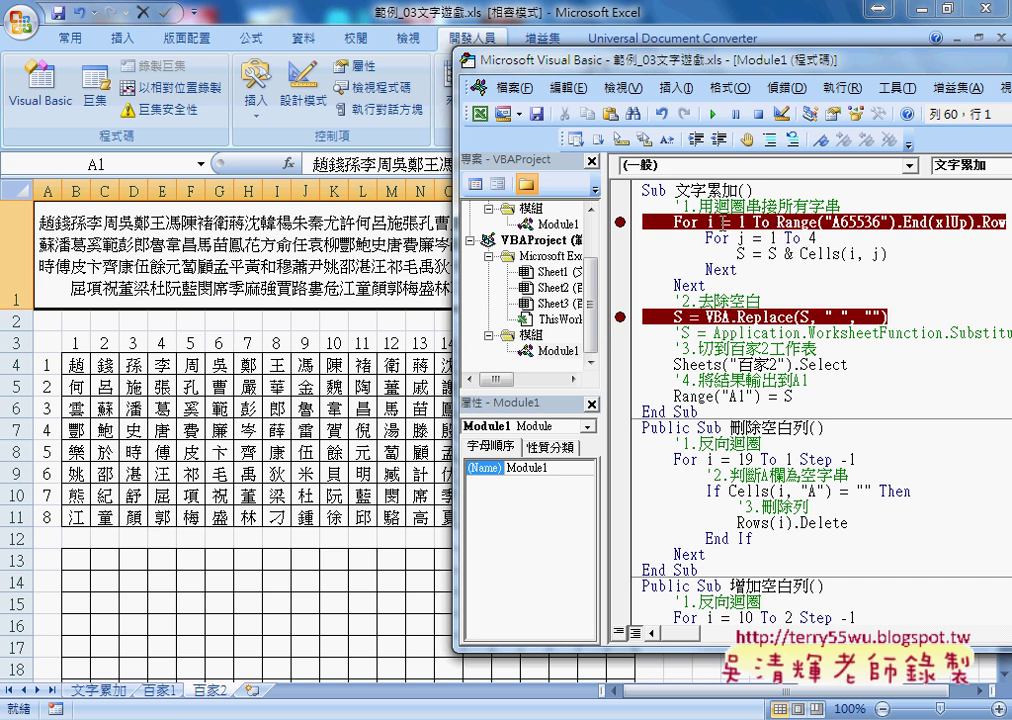
left_click(625, 221)
Remove the Replace-line breakpoint and return to the top of the 百家1 sheet.
left_click(625, 317)
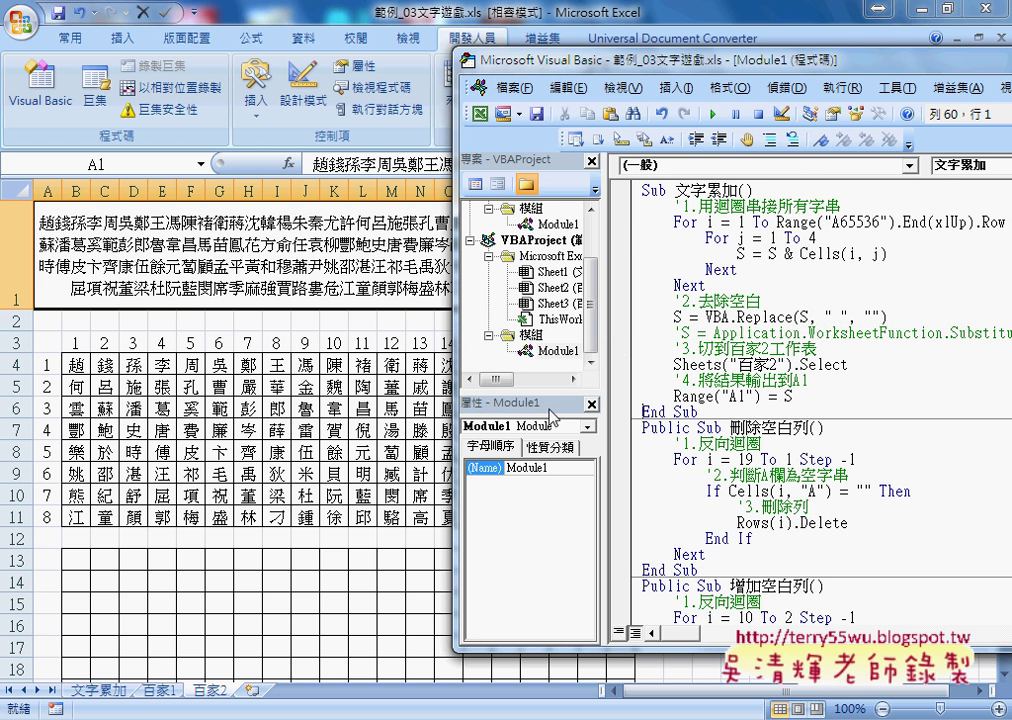
left_click(300, 560)
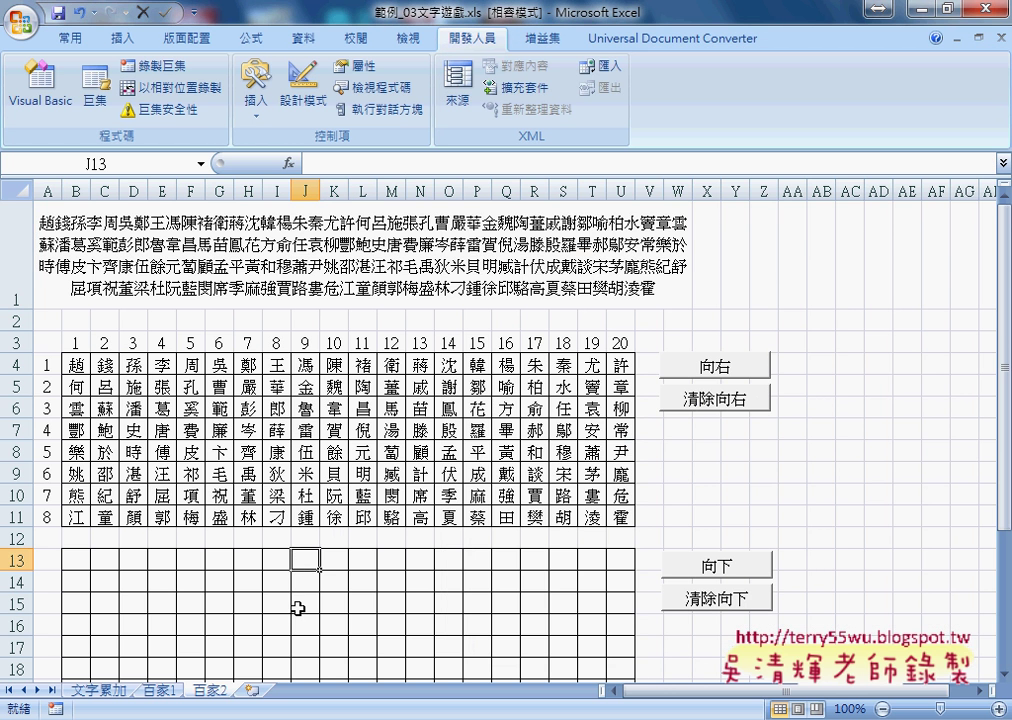
left_click(162, 691)
scroll(480, 505, "up", 3)
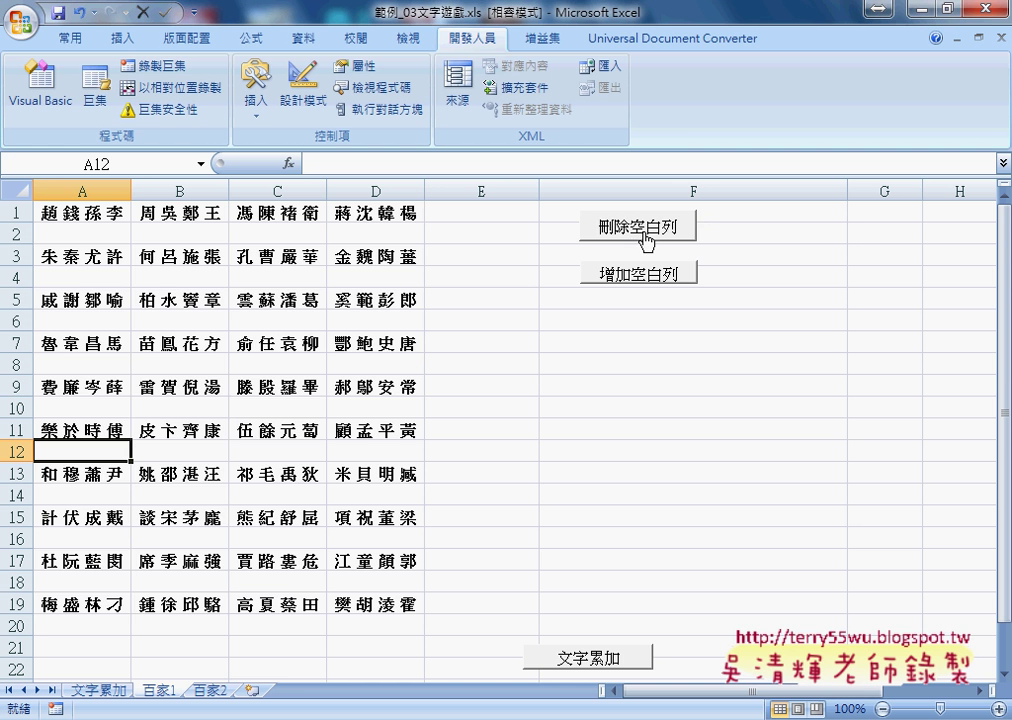
left_click(646, 238)
left_click(644, 276)
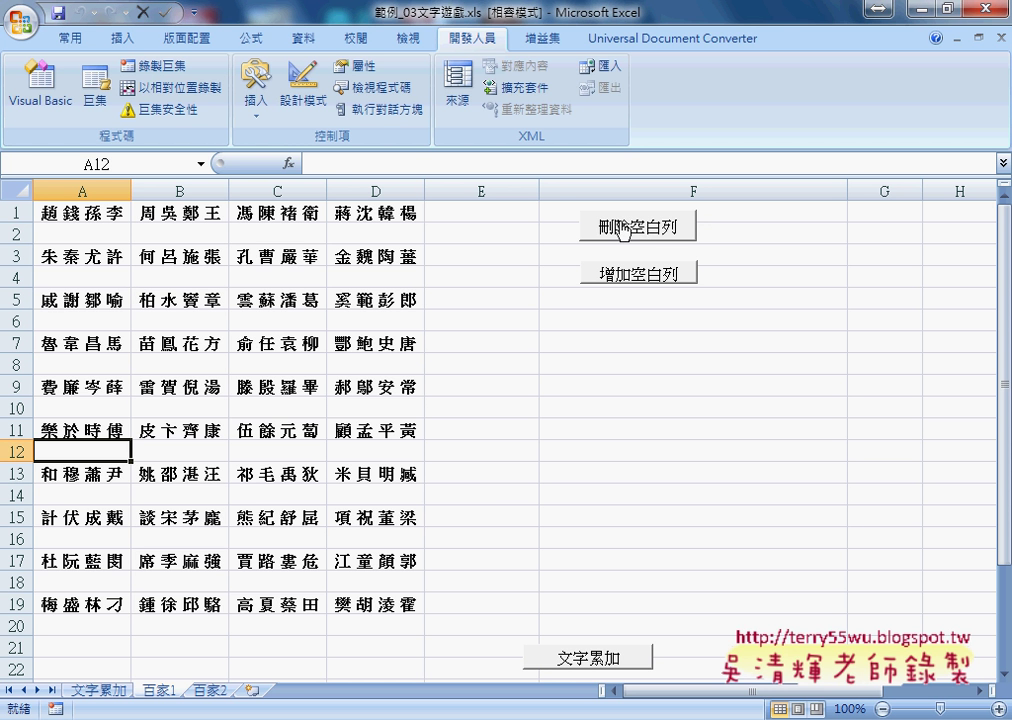
left_click(16, 233)
Delete blank row 2 on 百家1, then undo, redo and undo so the blank row remains.
right_click(96, 236)
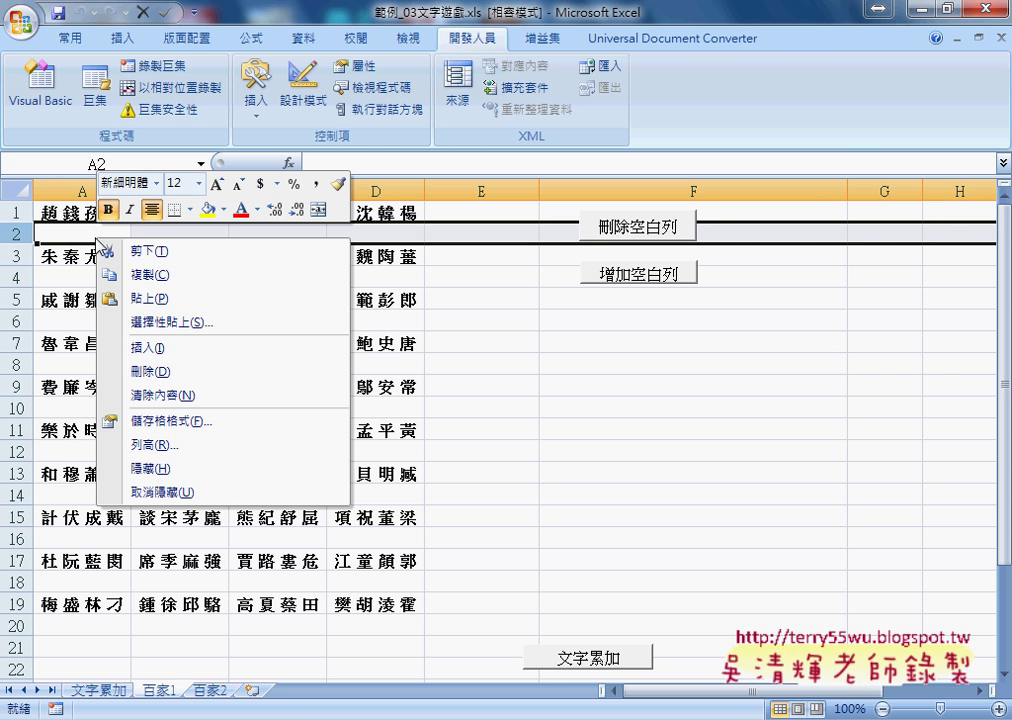
left_click(170, 381)
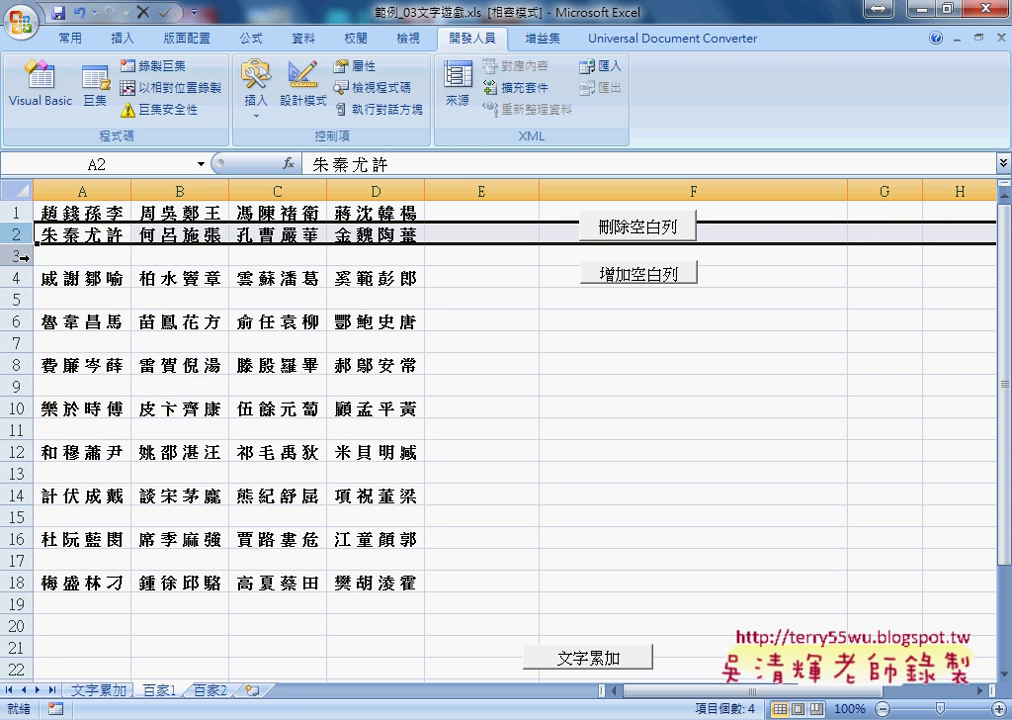
key("ctrl+z")
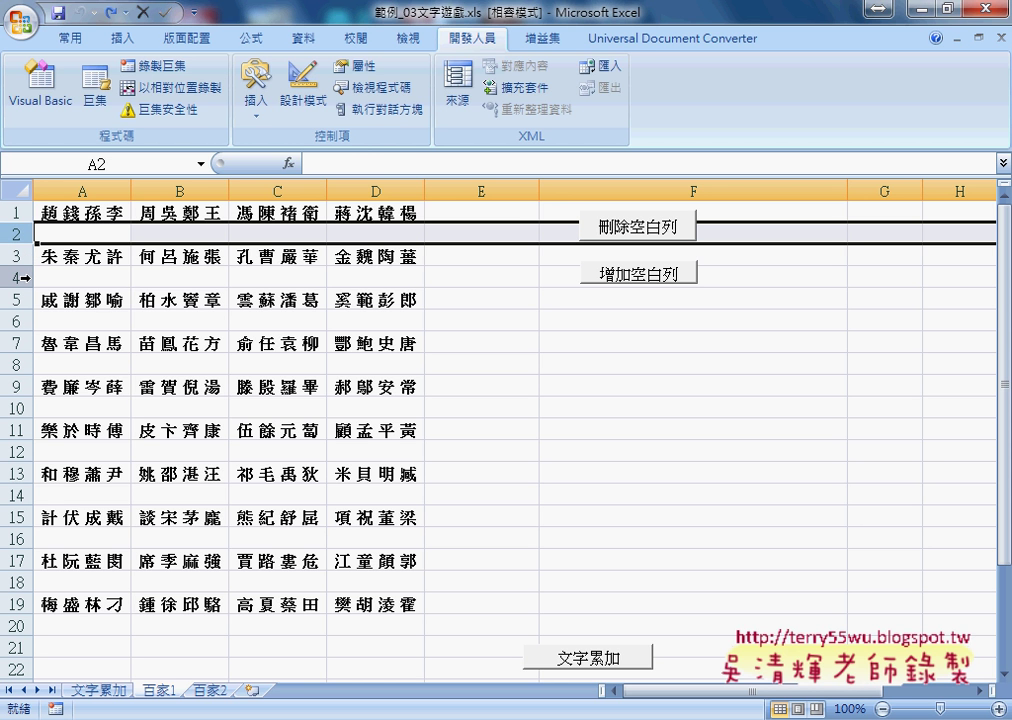
key("ctrl+y")
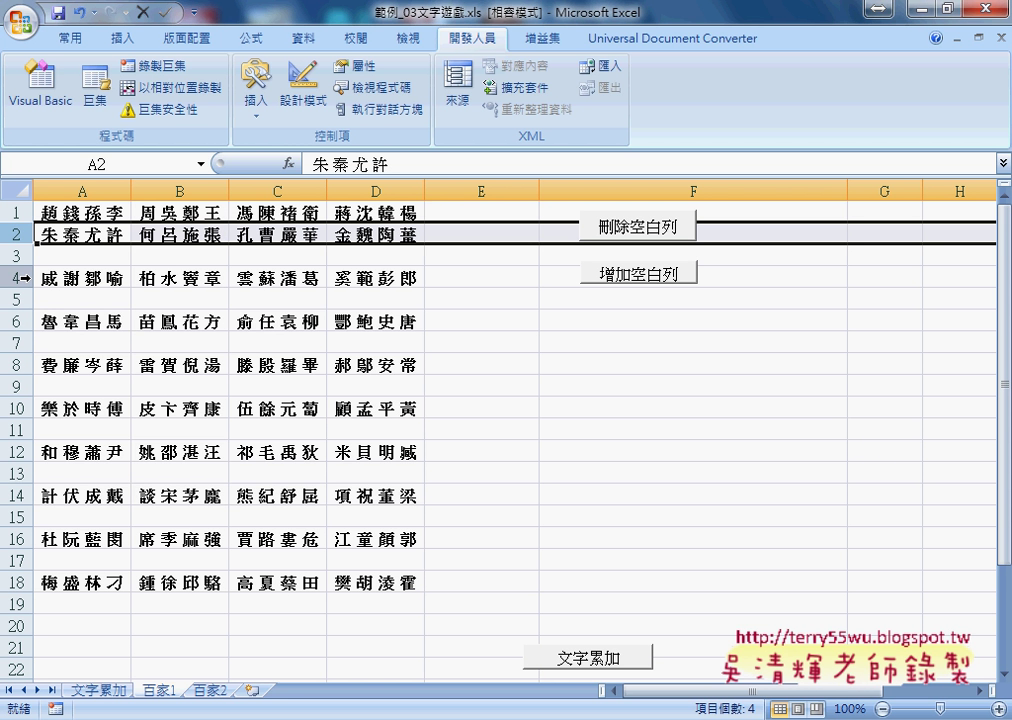
key("ctrl+z")
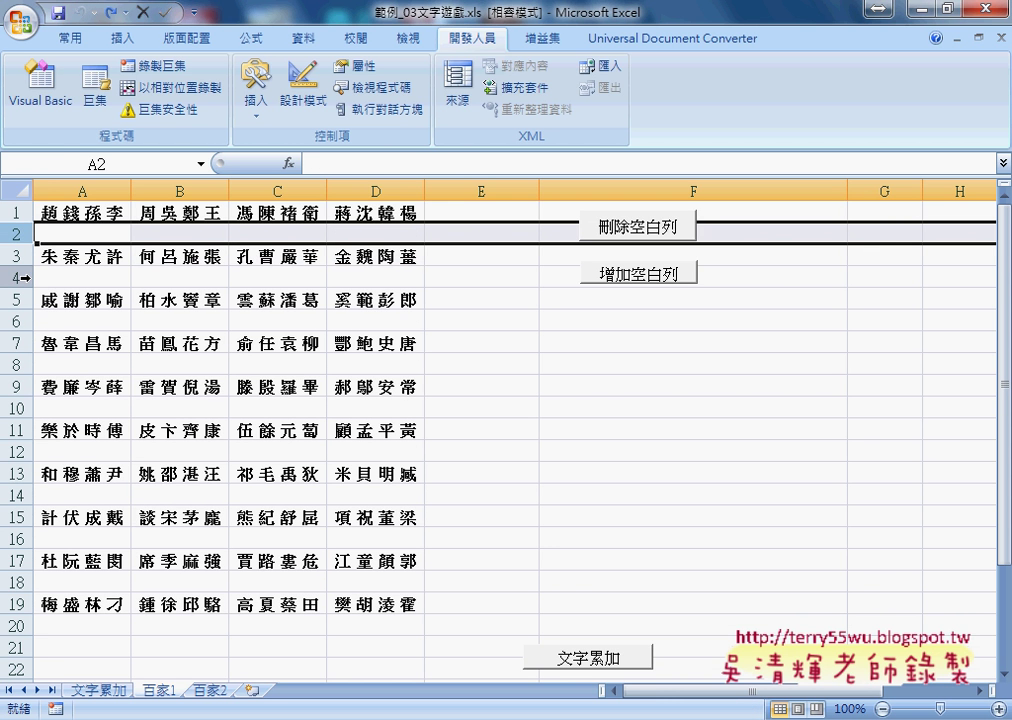
Open the macro assigned to the 刪除空白列 button in the VBA editor, shifted left beside 百家1.
right_click(640, 236)
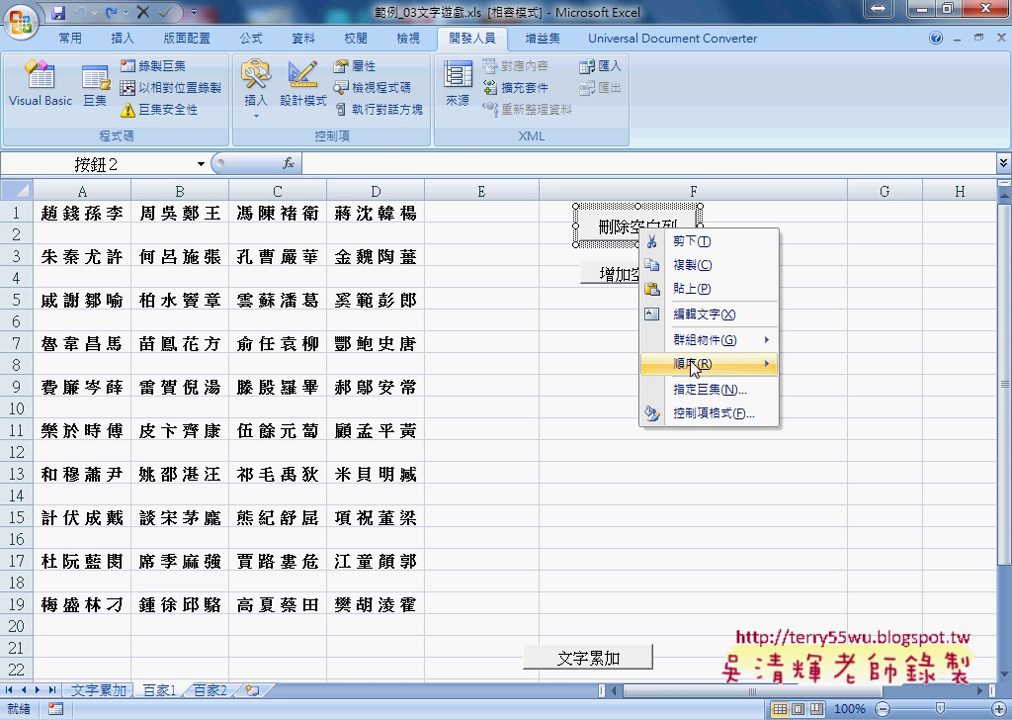
left_click(700, 454)
left_click(763, 142)
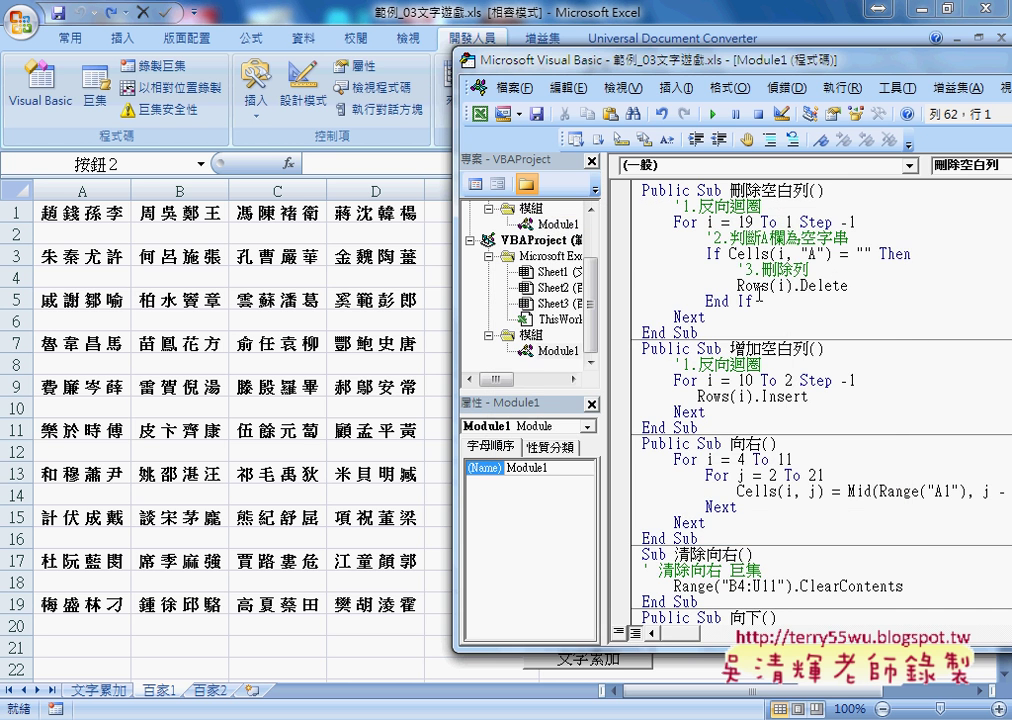
left_click_drag(739, 62, 597, 67)
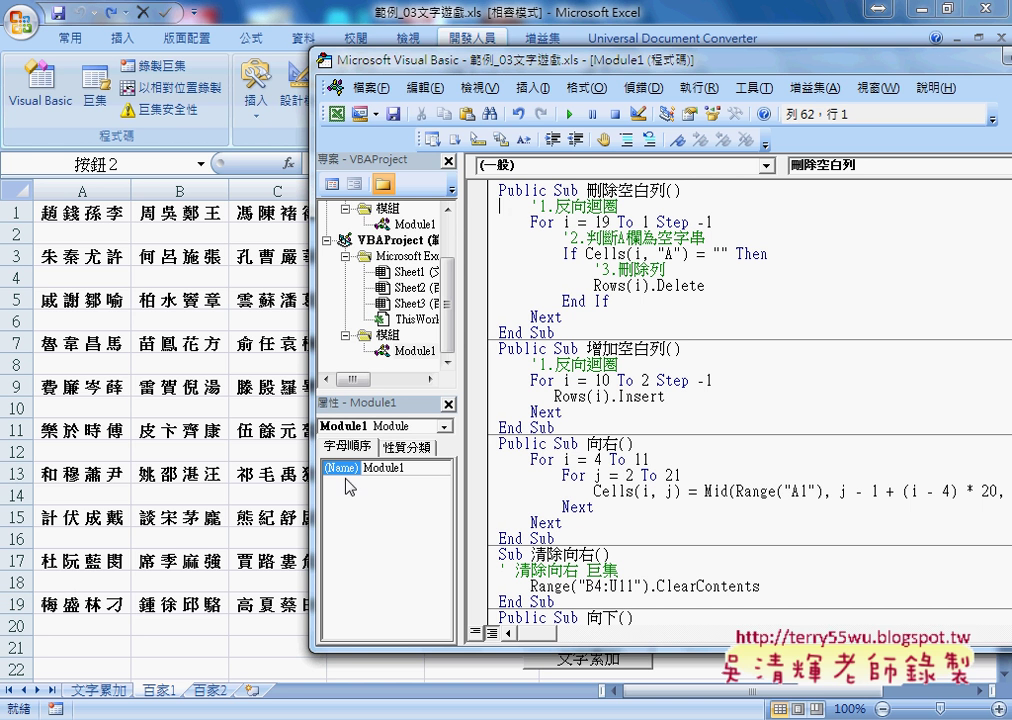
Highlight the 反向迴圈 comment in the 刪除空白列 code.
left_click(571, 222)
left_click(571, 222)
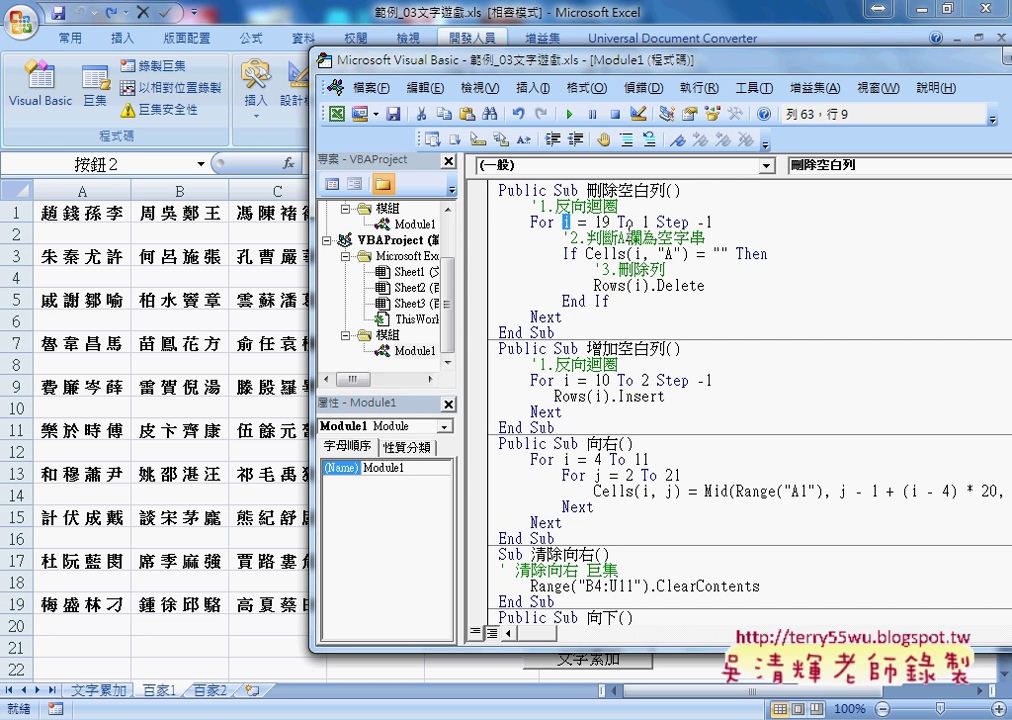
left_click_drag(556, 206, 622, 206)
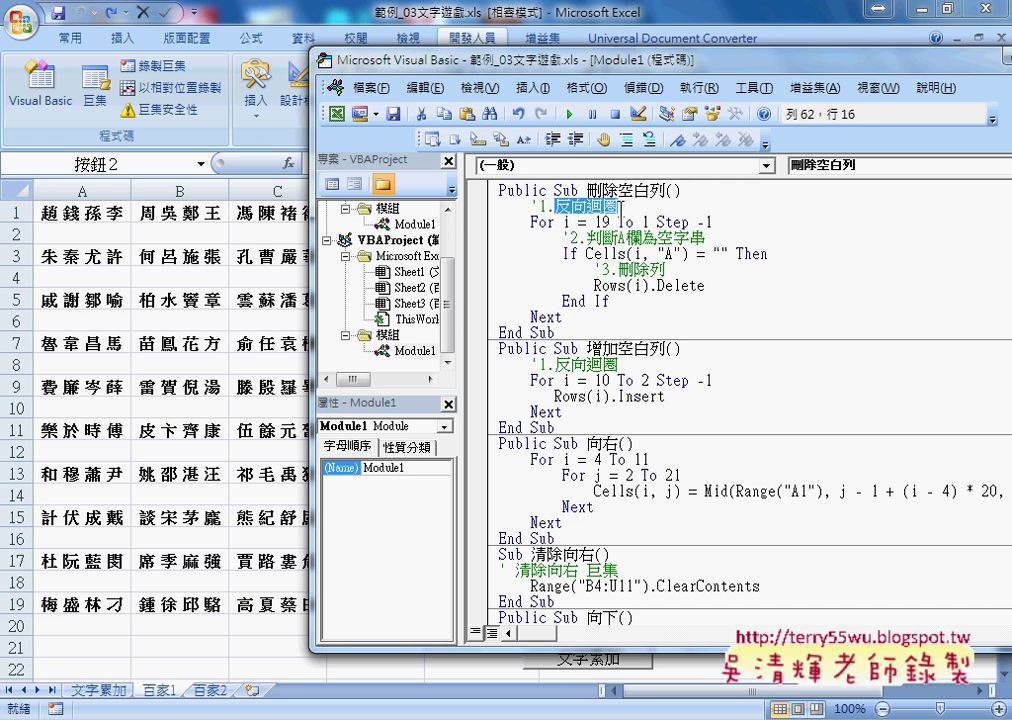
double_click(602, 222)
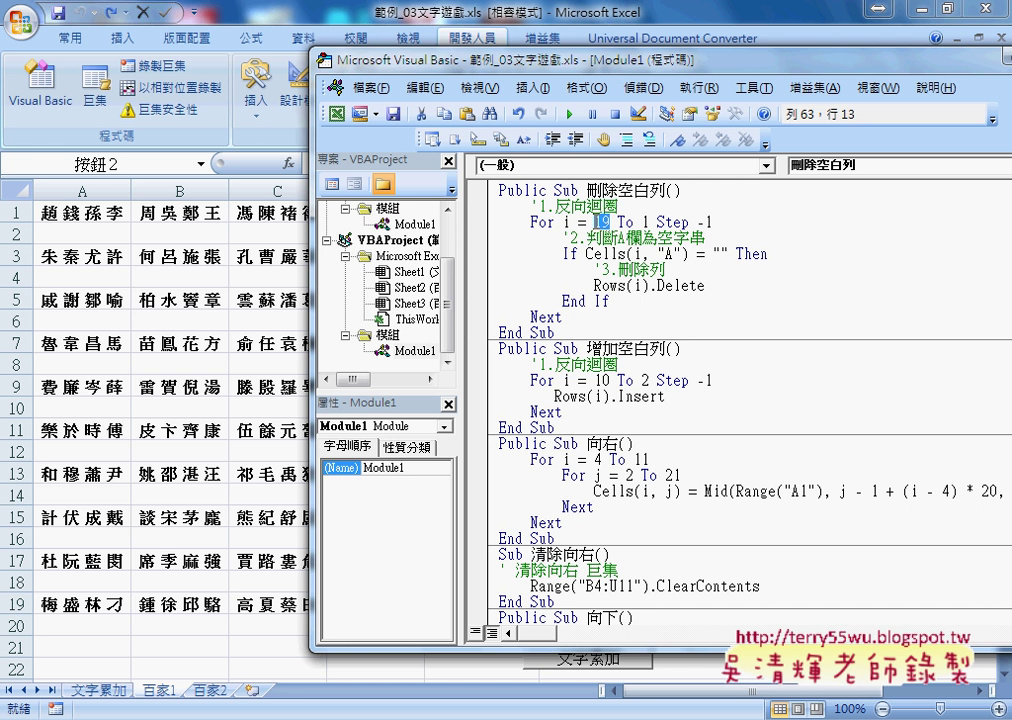
double_click(645, 222)
left_click_drag(657, 222, 717, 222)
left_click(703, 222)
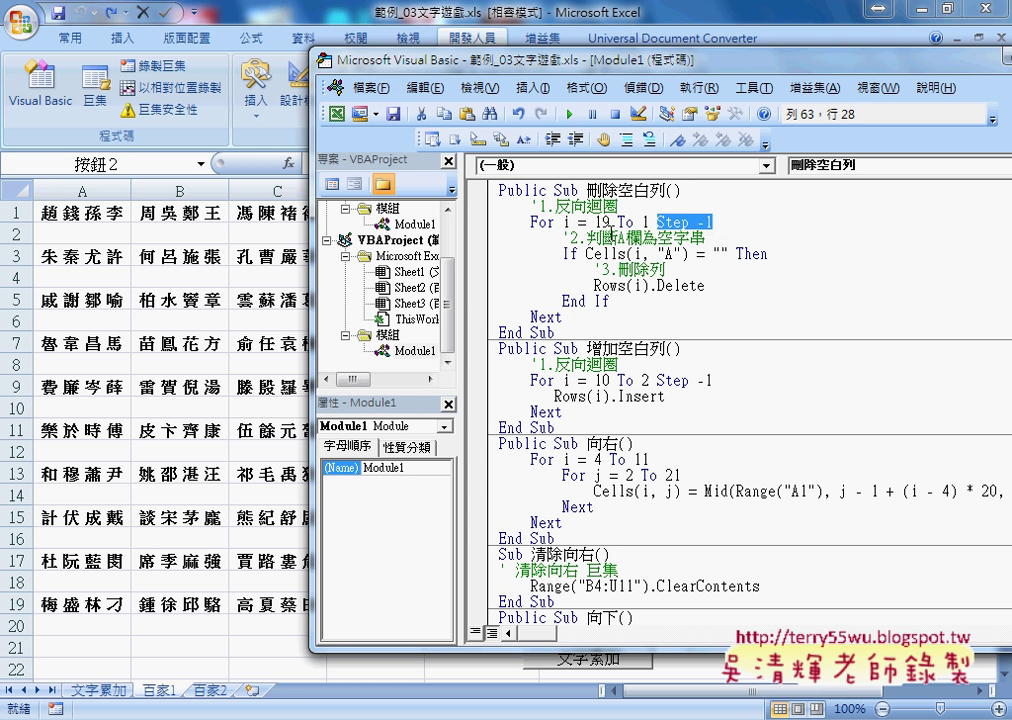
left_click(652, 222)
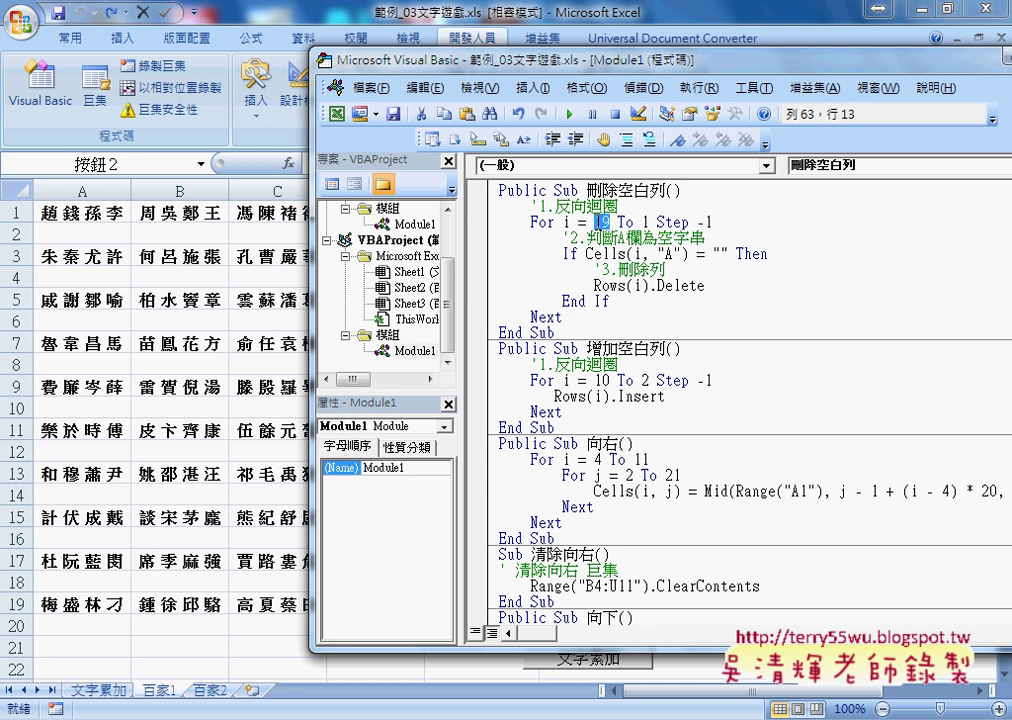
double_click(652, 222)
left_click_drag(587, 253, 728, 253)
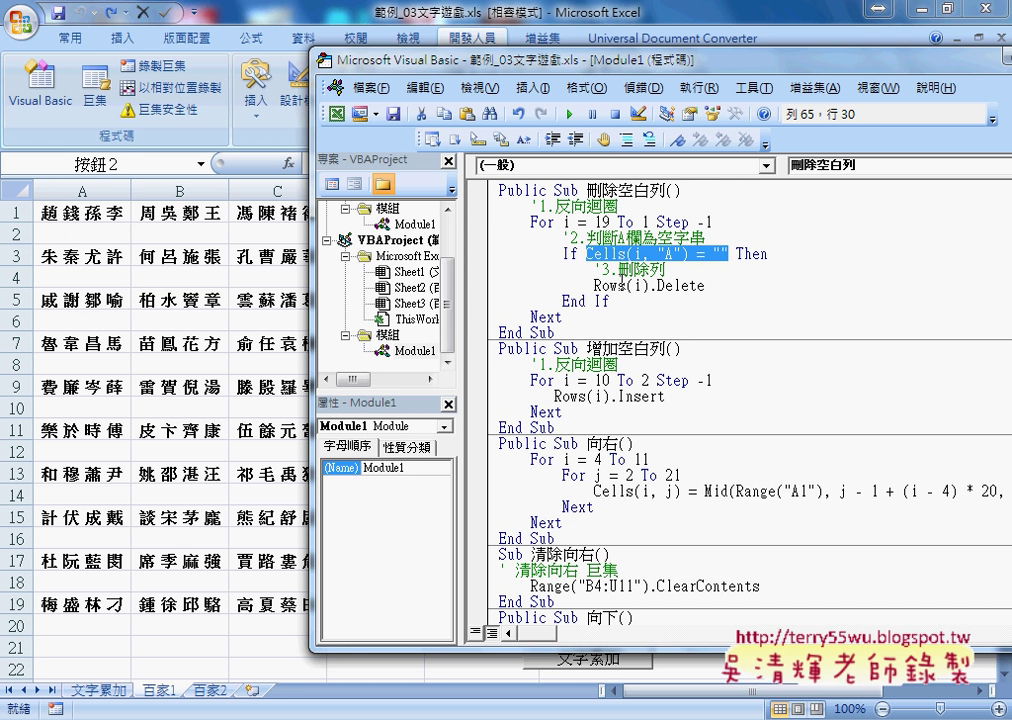
key("Down")
key("Down")
key("Home")
key("shift+Right")
key("shift+Right")
key("shift+Right")
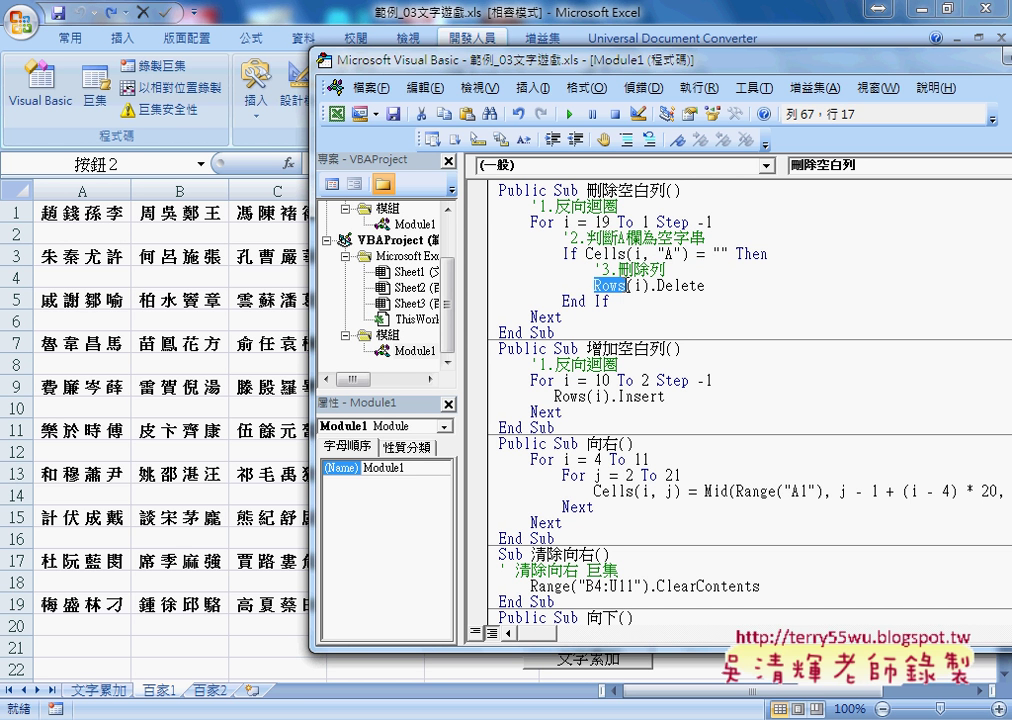
key("Right")
key("Right")
key("shift+Right")
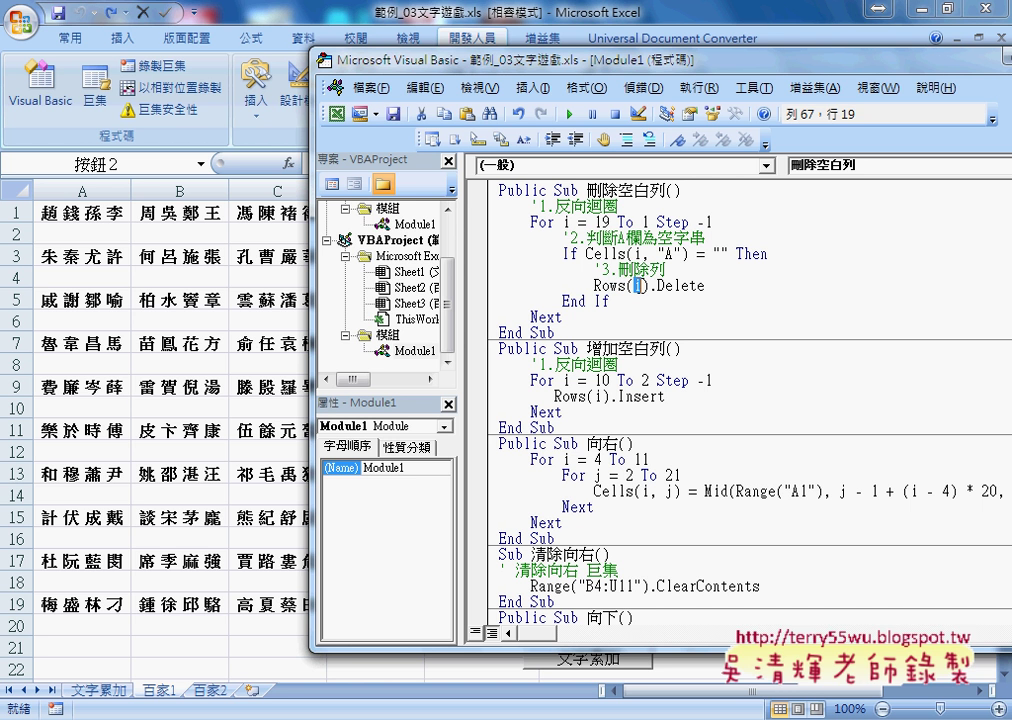
left_click_drag(705, 286, 658, 286)
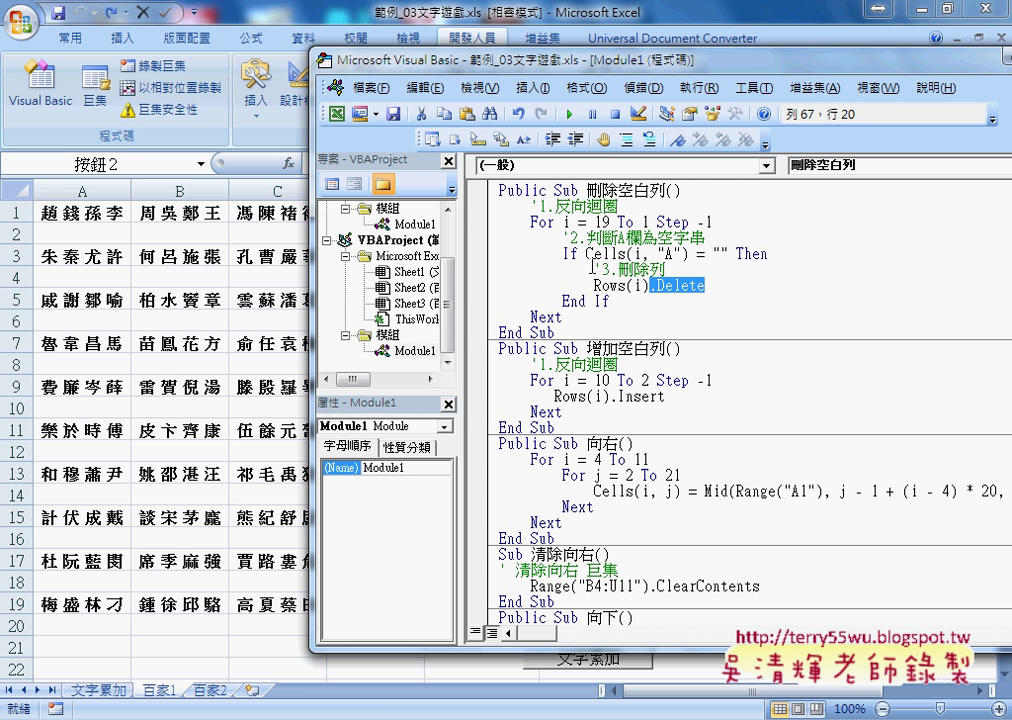
Run 刪除空白列 so the 百家1 names close up into rows 1–10.
left_click(595, 269)
left_click(572, 116)
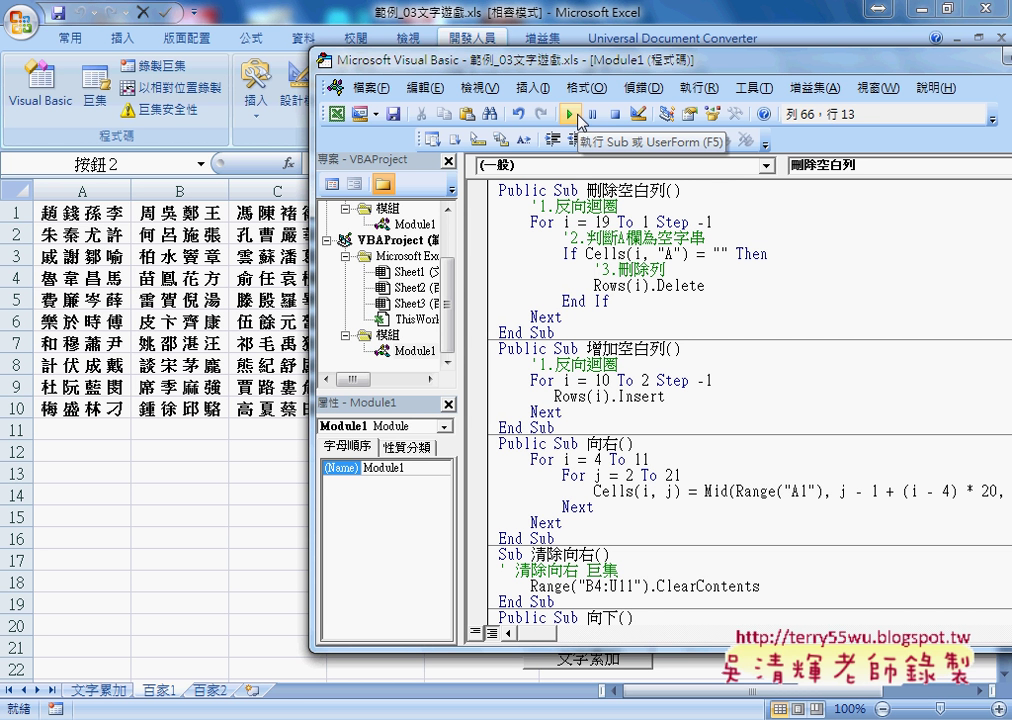
left_click(579, 120)
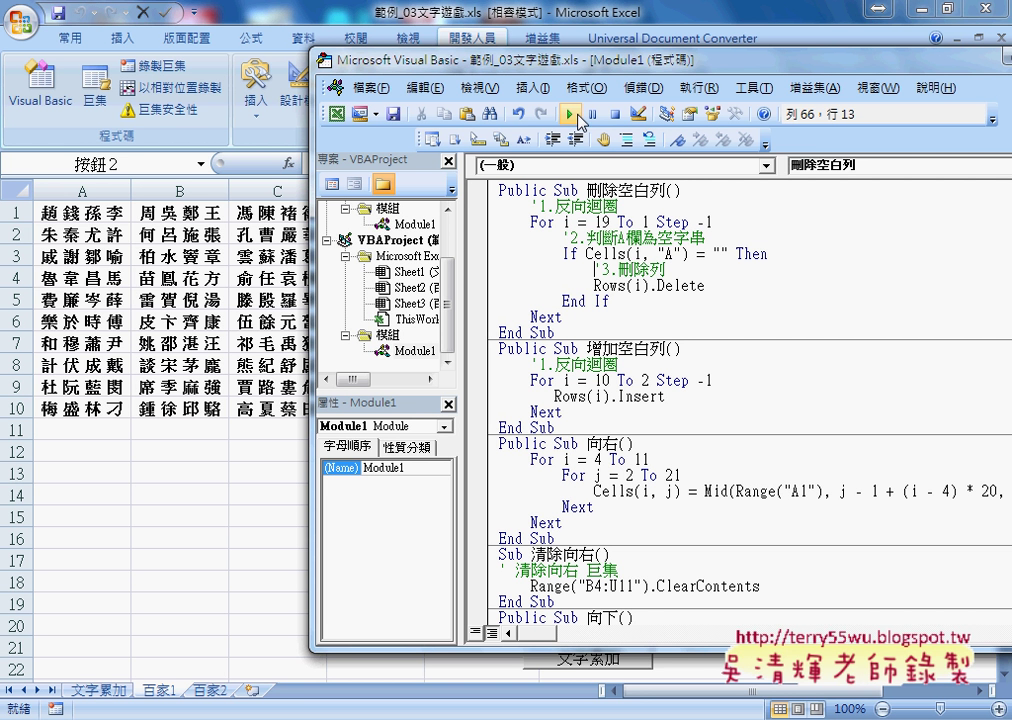
left_click(641, 397)
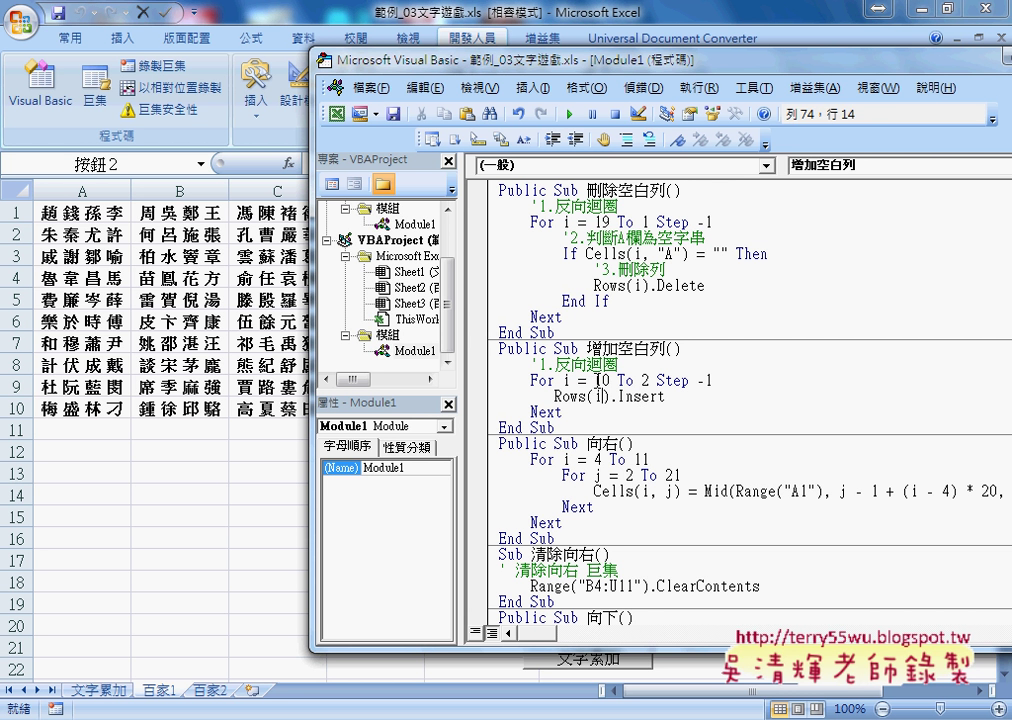
Review the 增加空白列 loop: start 10, end 2, Step -1, and .Insert versus .Delete.
double_click(600, 381)
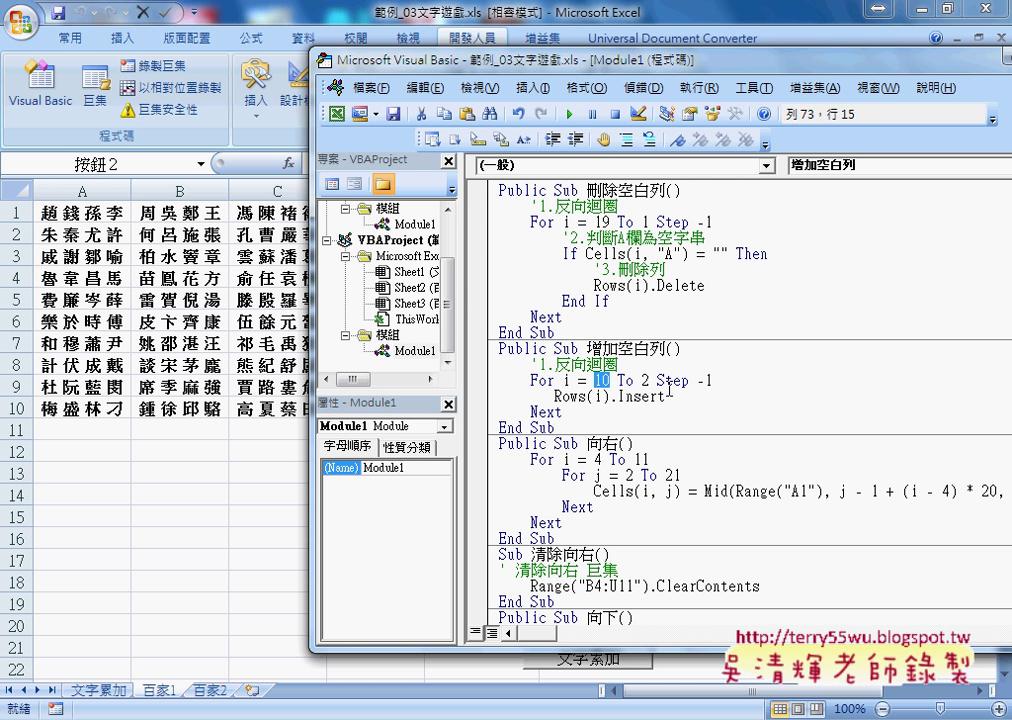
double_click(647, 381)
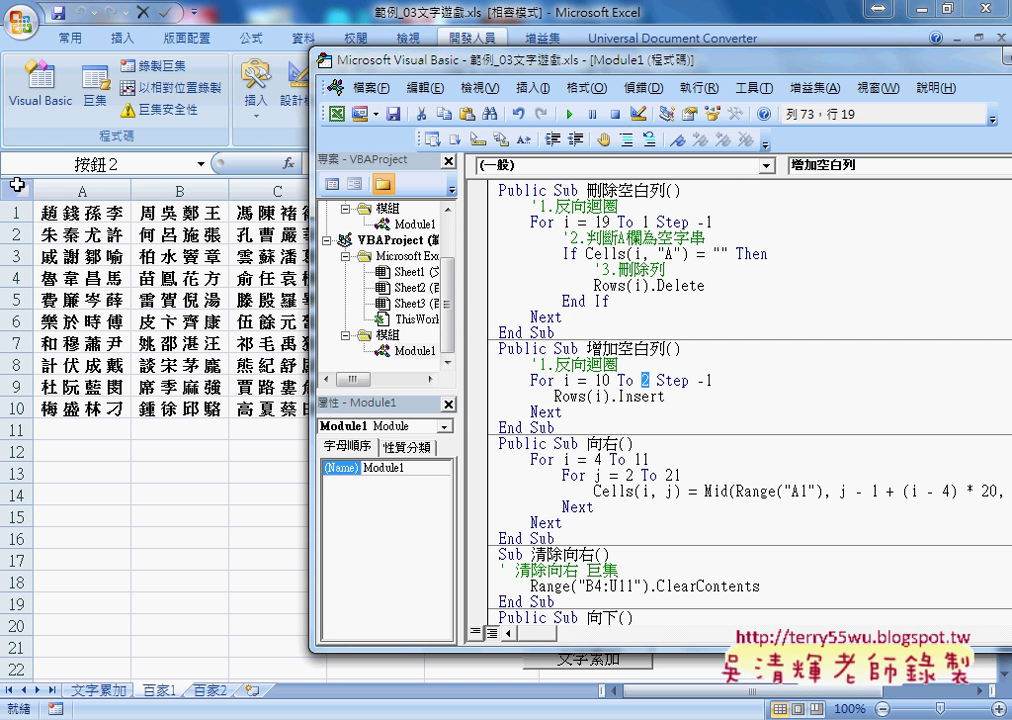
left_click_drag(713, 381, 656, 383)
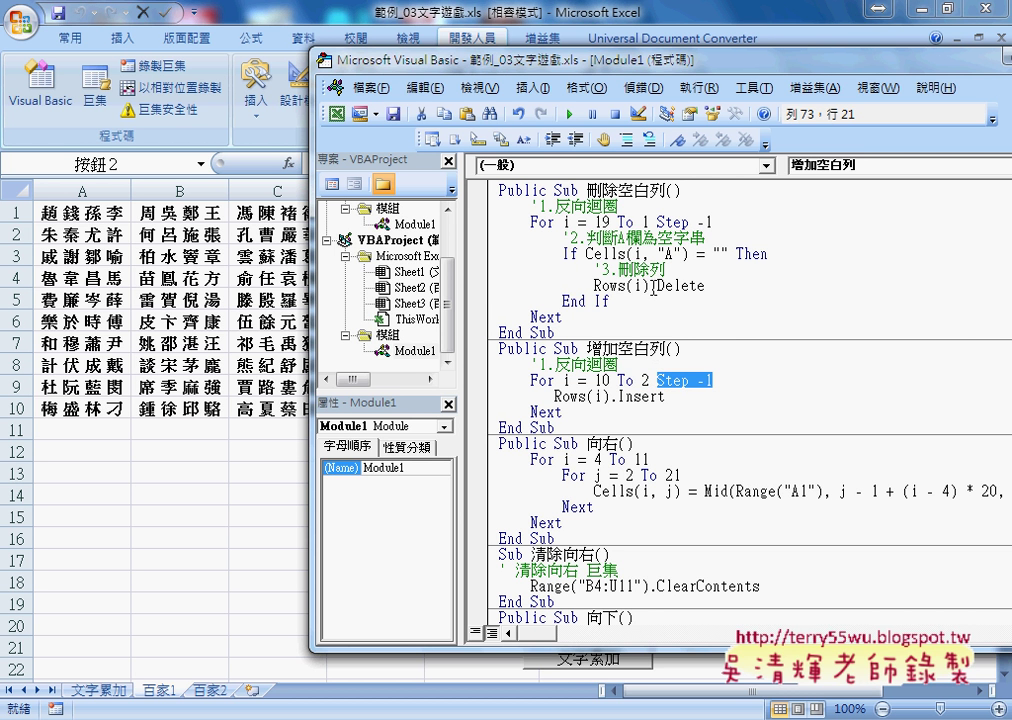
left_click_drag(651, 287, 706, 287)
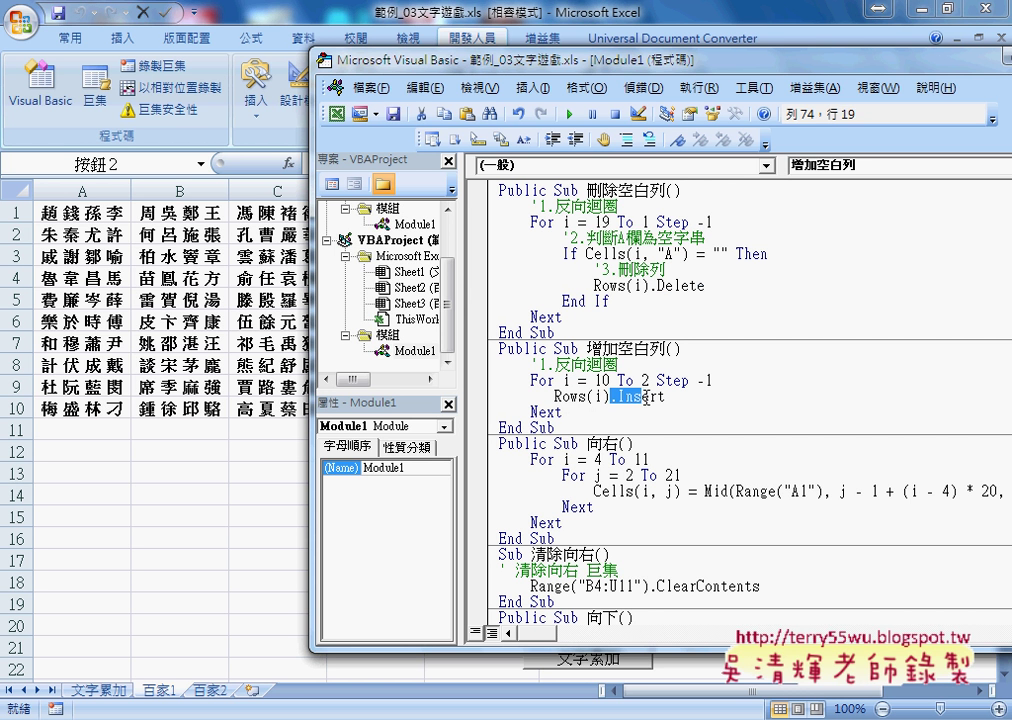
left_click_drag(611, 397, 667, 397)
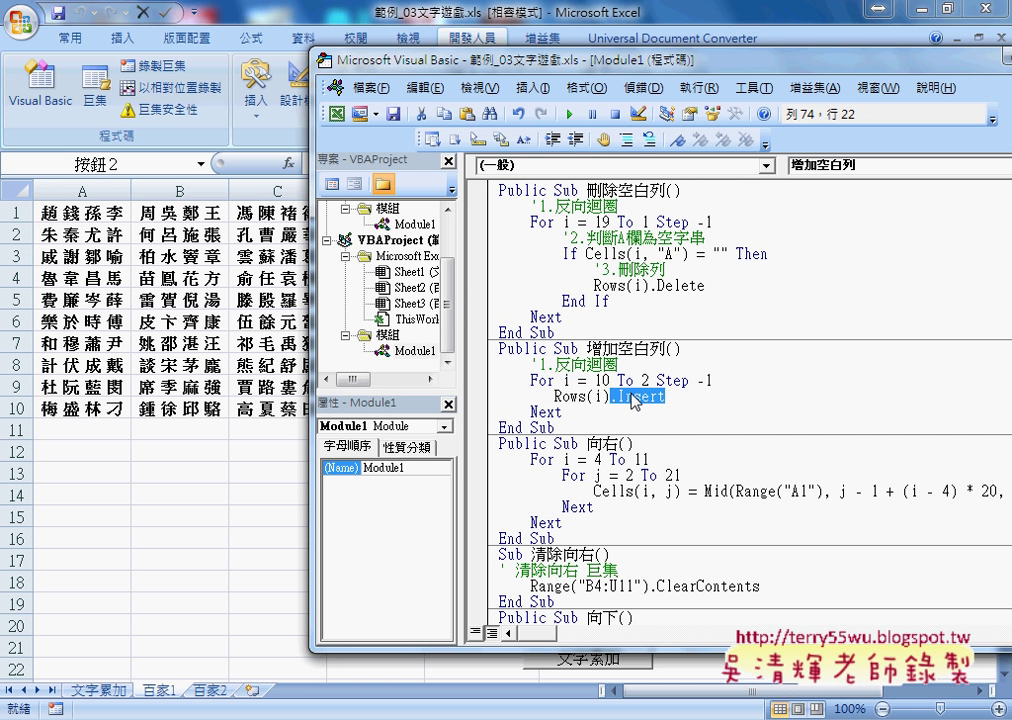
Select the insert loop and run 增加空白列 to restore blank rows between groups.
left_click(626, 381)
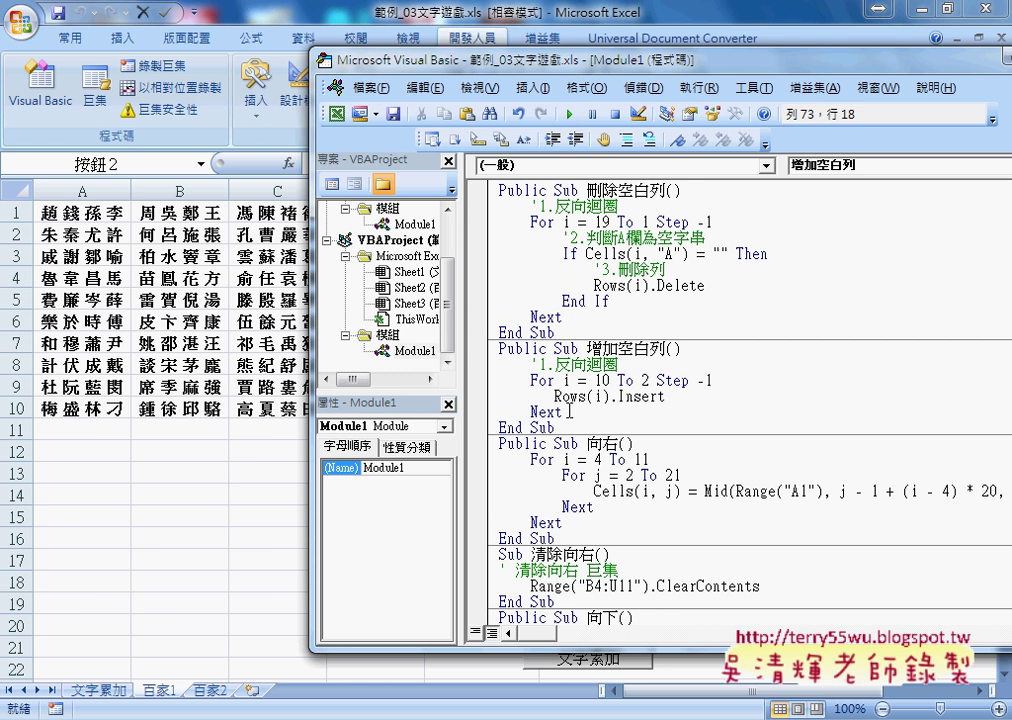
key("Down")
key("Down")
key("End")
key("shift+Up")
key("shift+Up")
key("shift+Home")
left_click(571, 116)
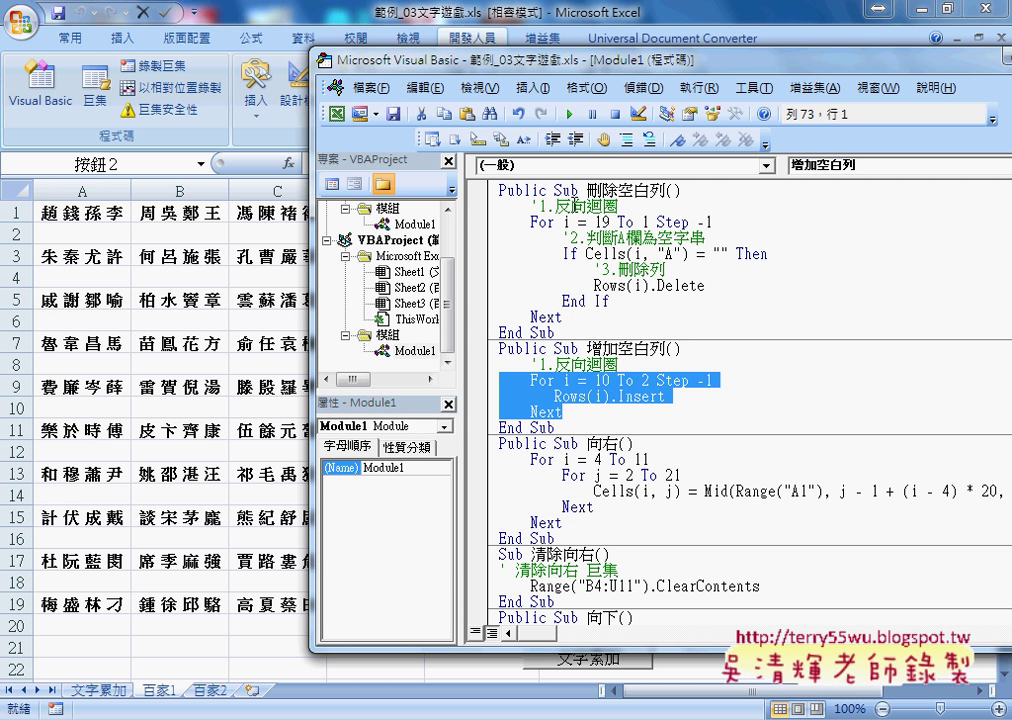
left_click(596, 254)
left_click(572, 116)
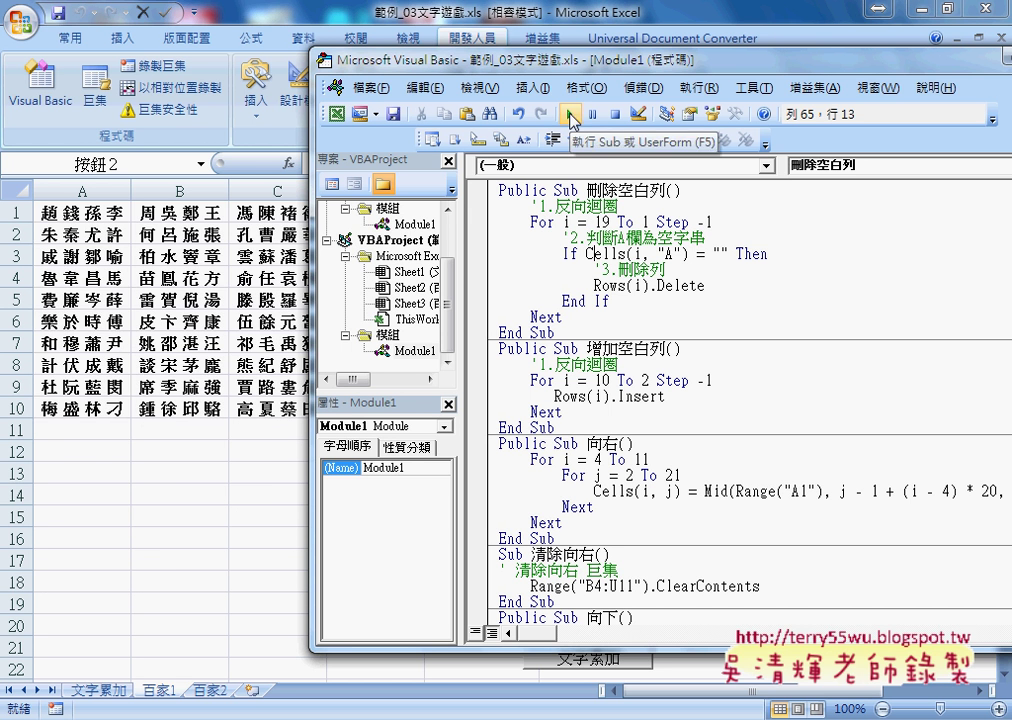
left_click(561, 381)
left_click(571, 116)
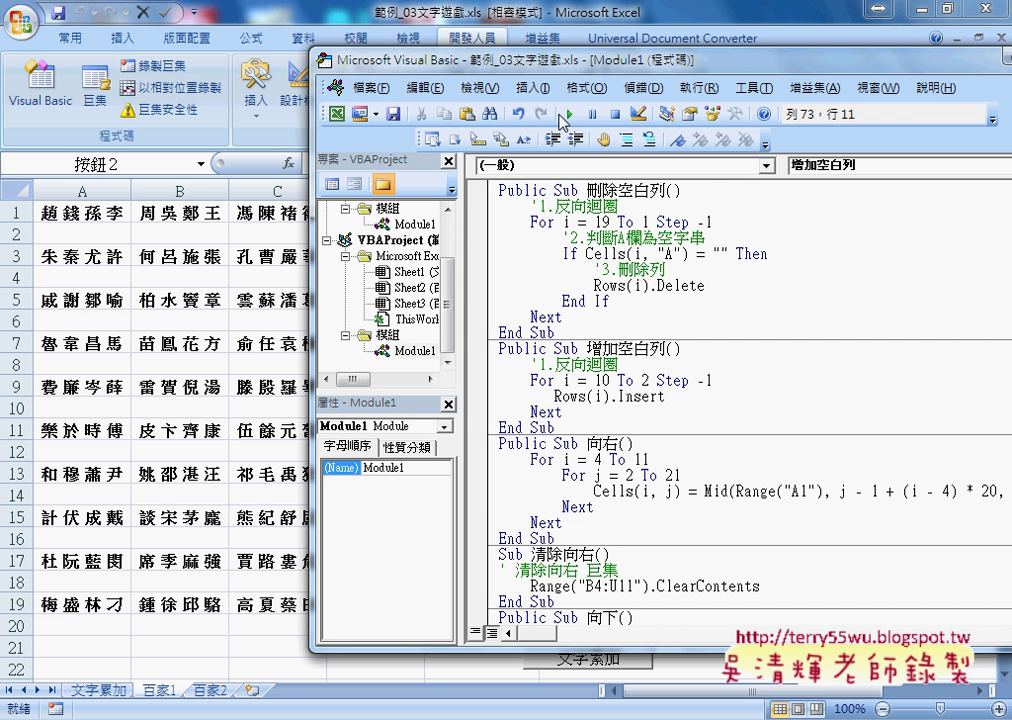
Bring the 百家1 worksheet back in front of the code editor.
left_click(205, 665)
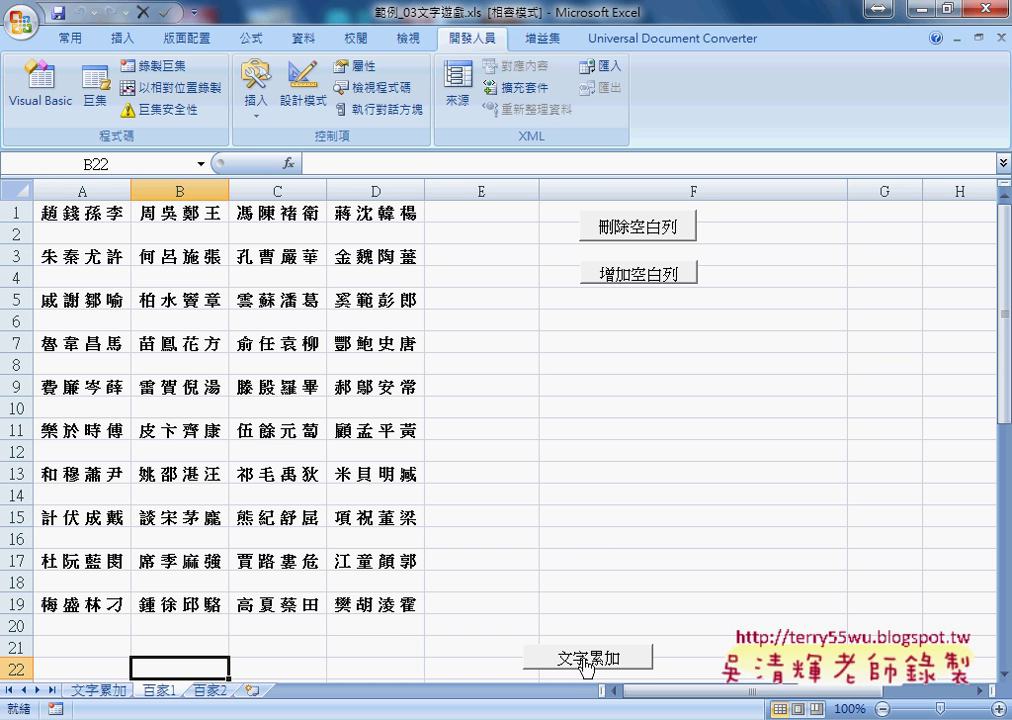